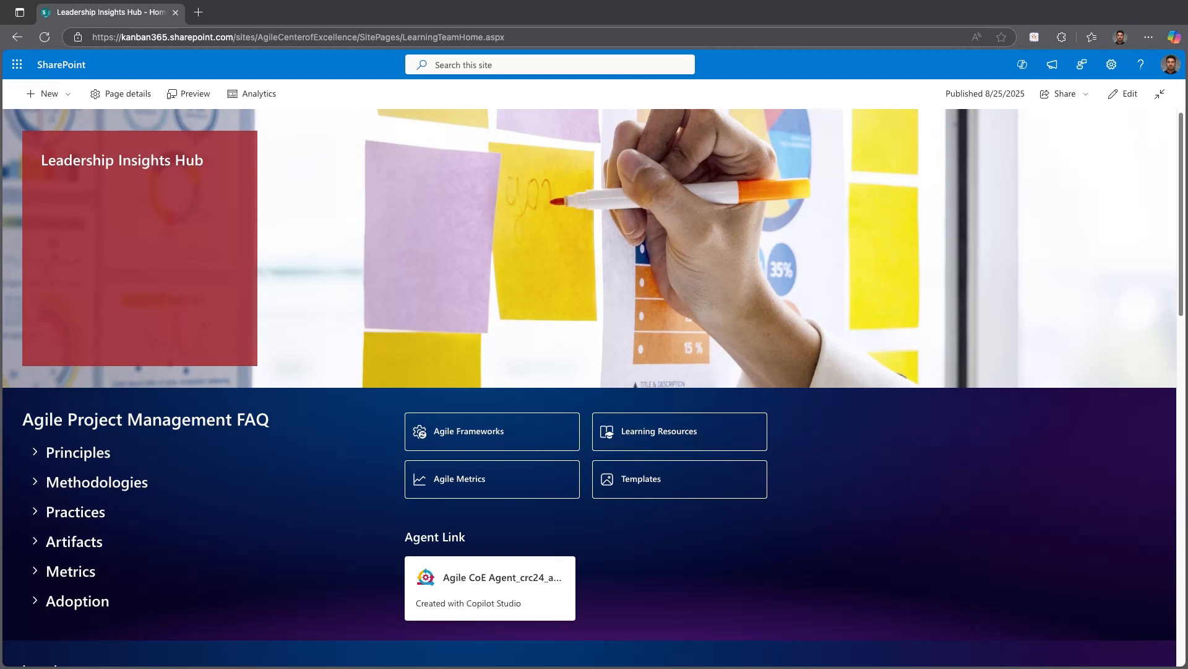
click(71, 96)
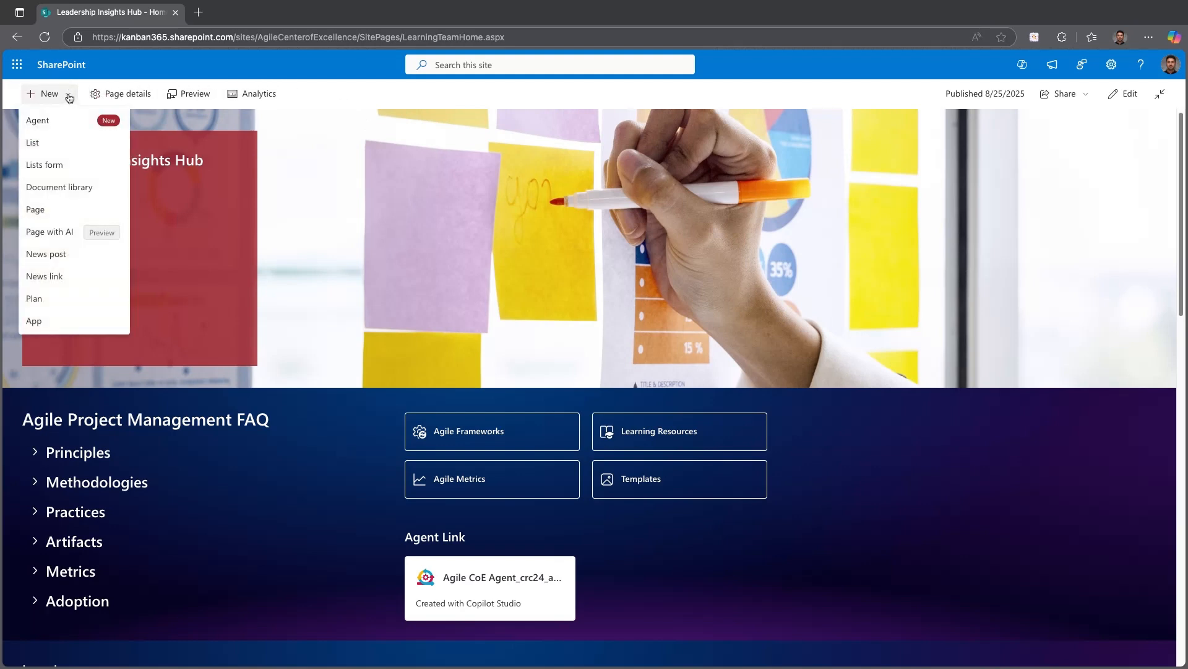
click(38, 126)
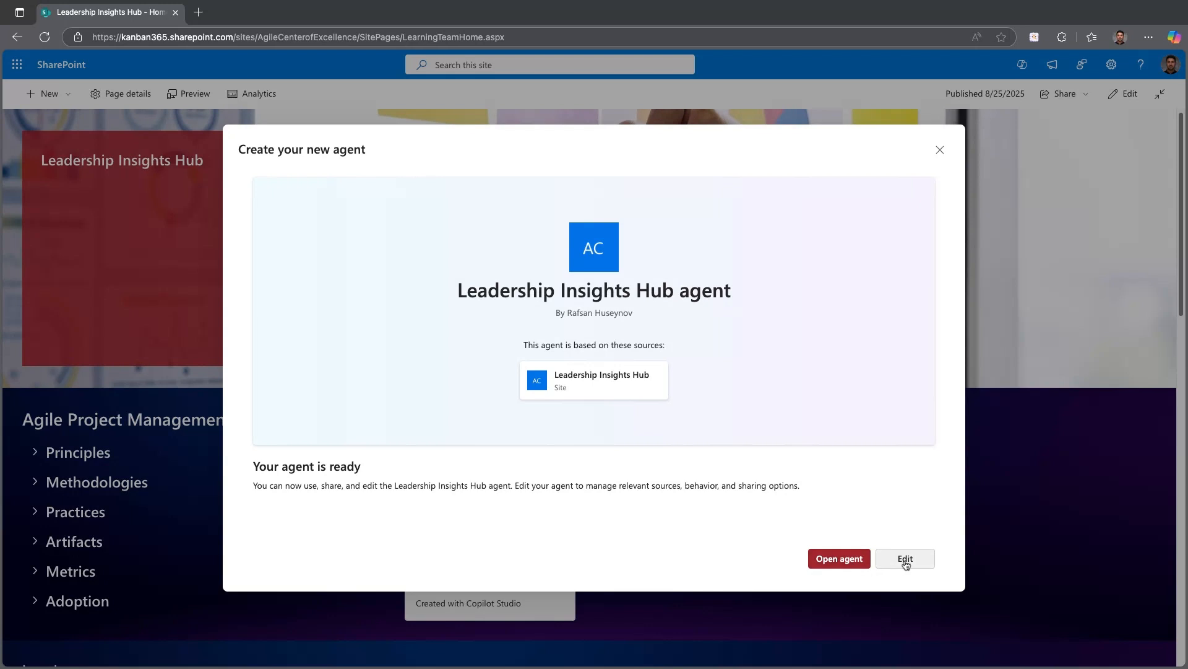
click(940, 149)
click(683, 388)
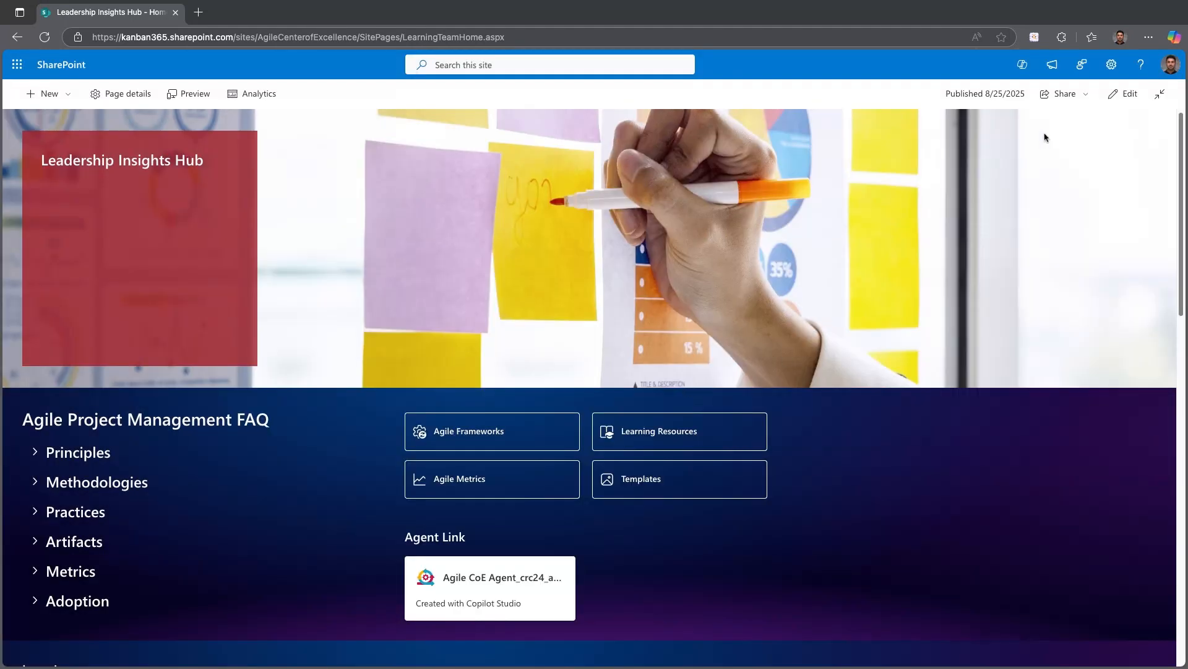
click(1024, 68)
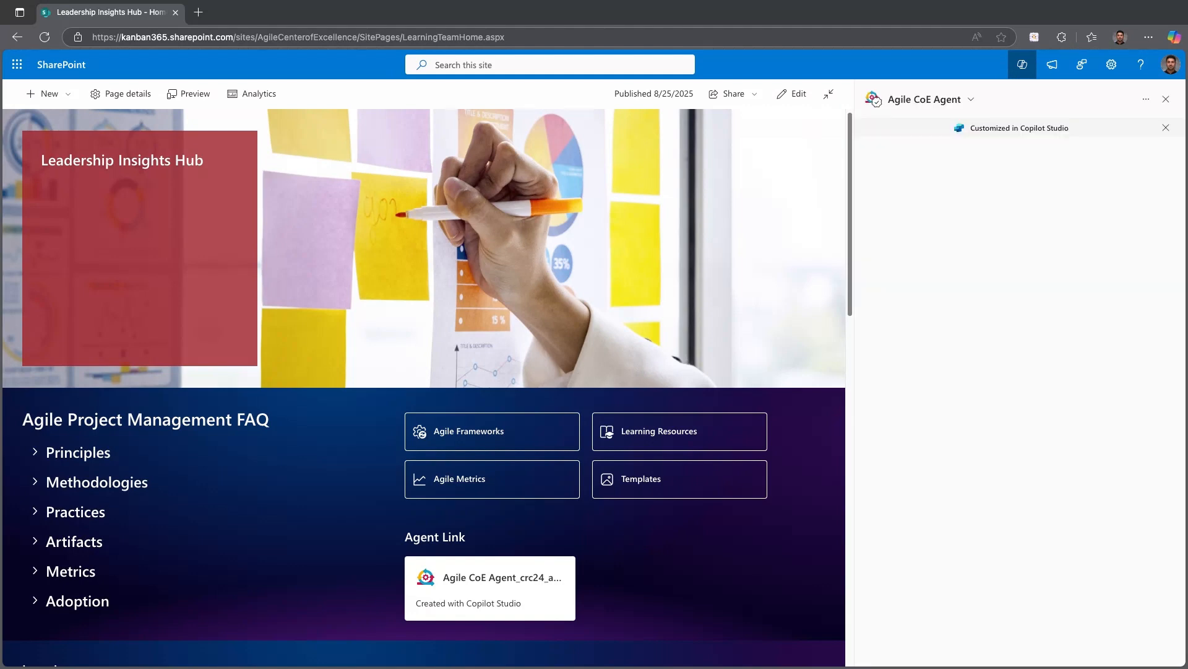
click(972, 99)
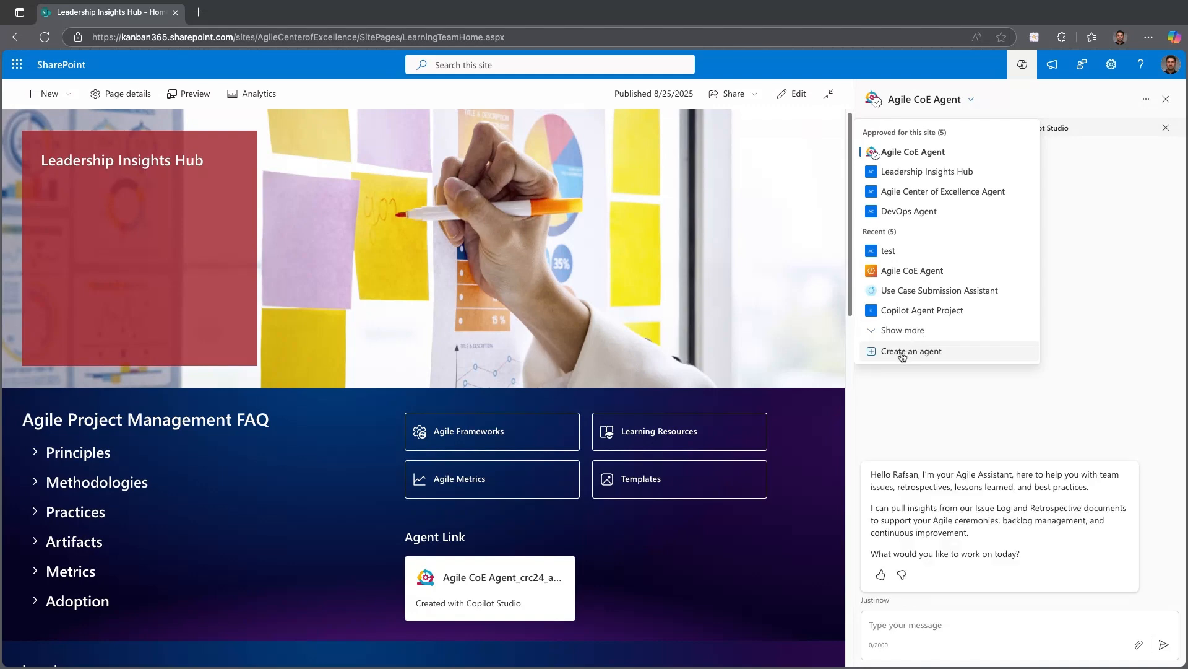
click(903, 352)
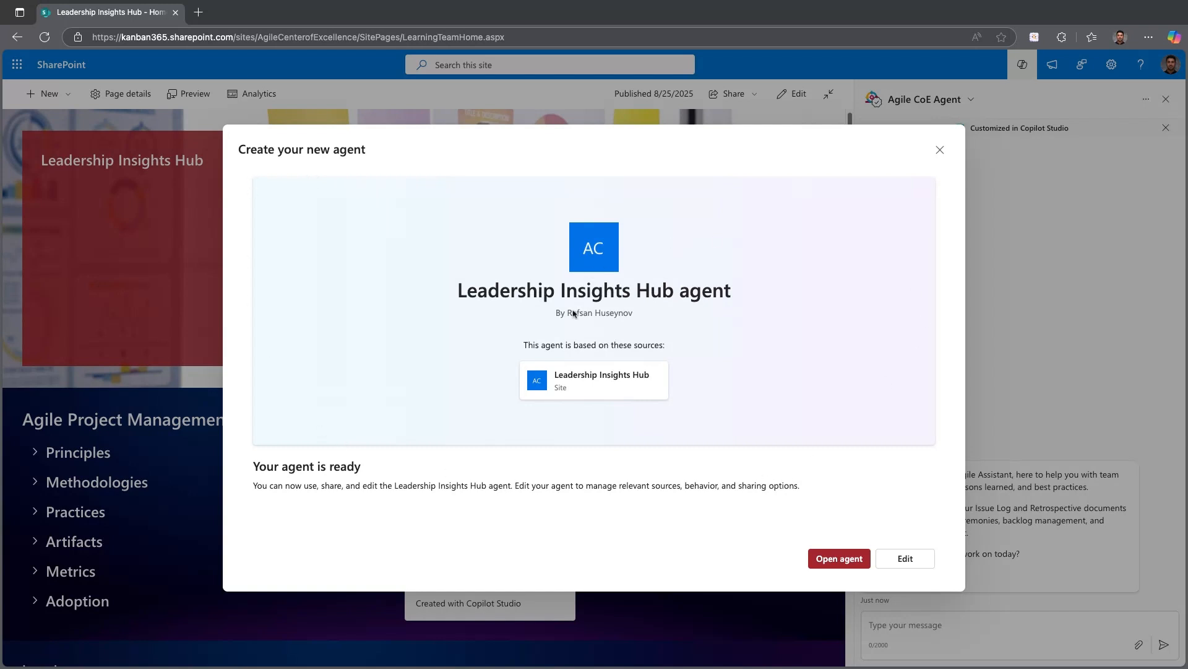
click(903, 558)
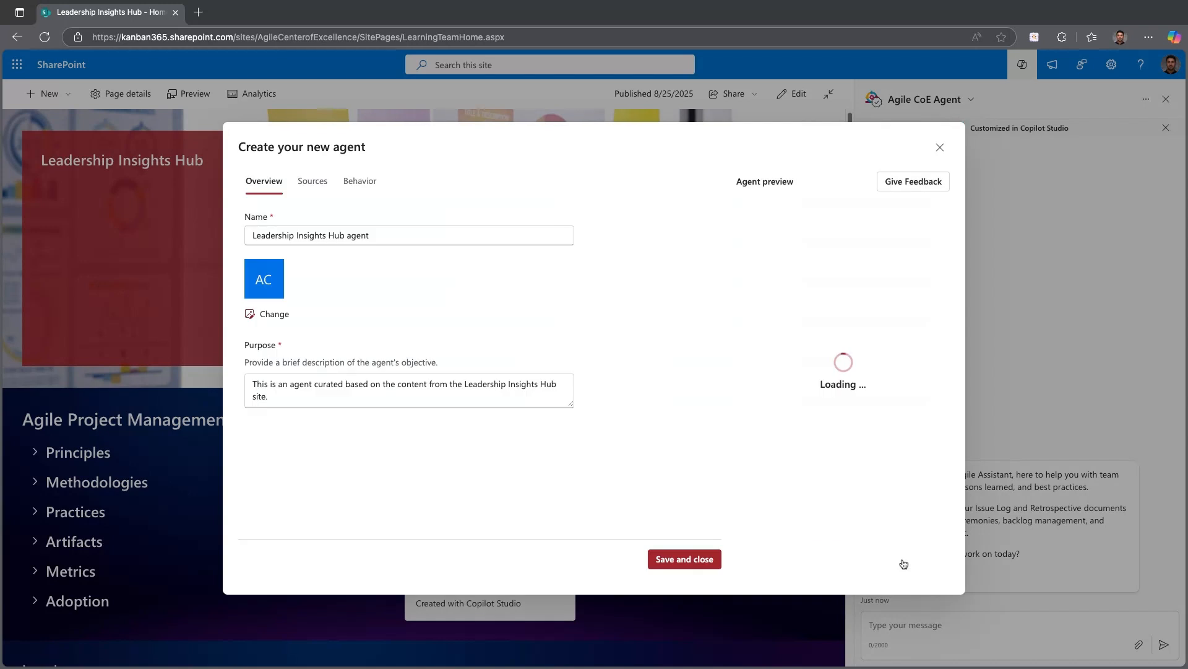
click(317, 182)
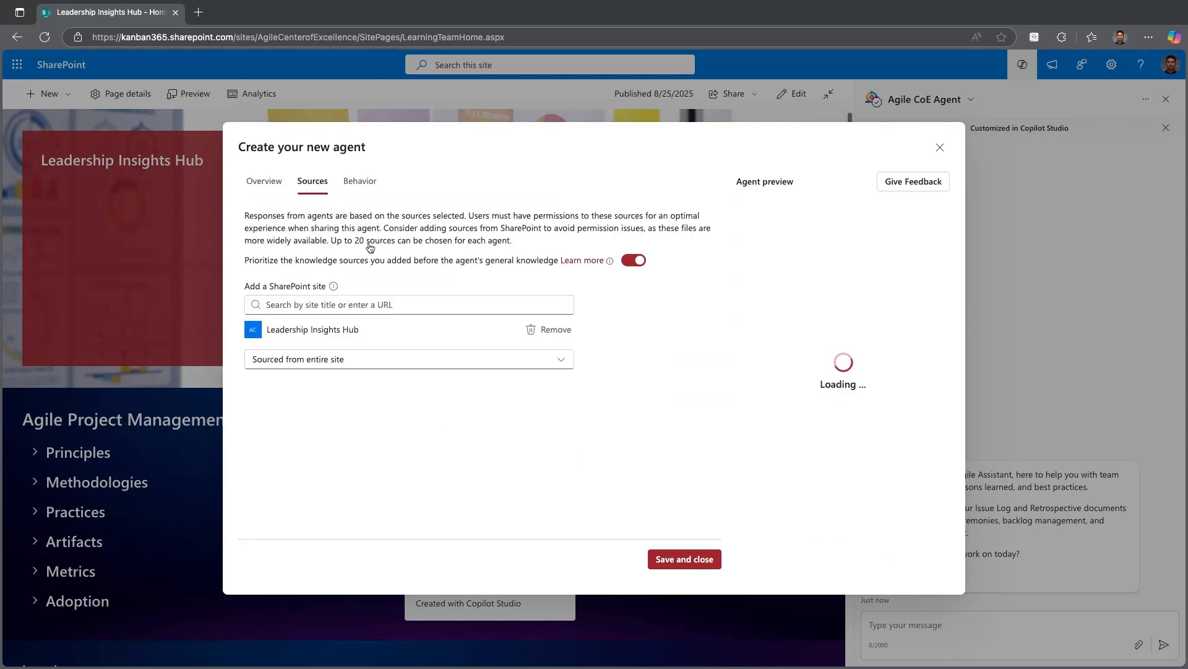
click(566, 361)
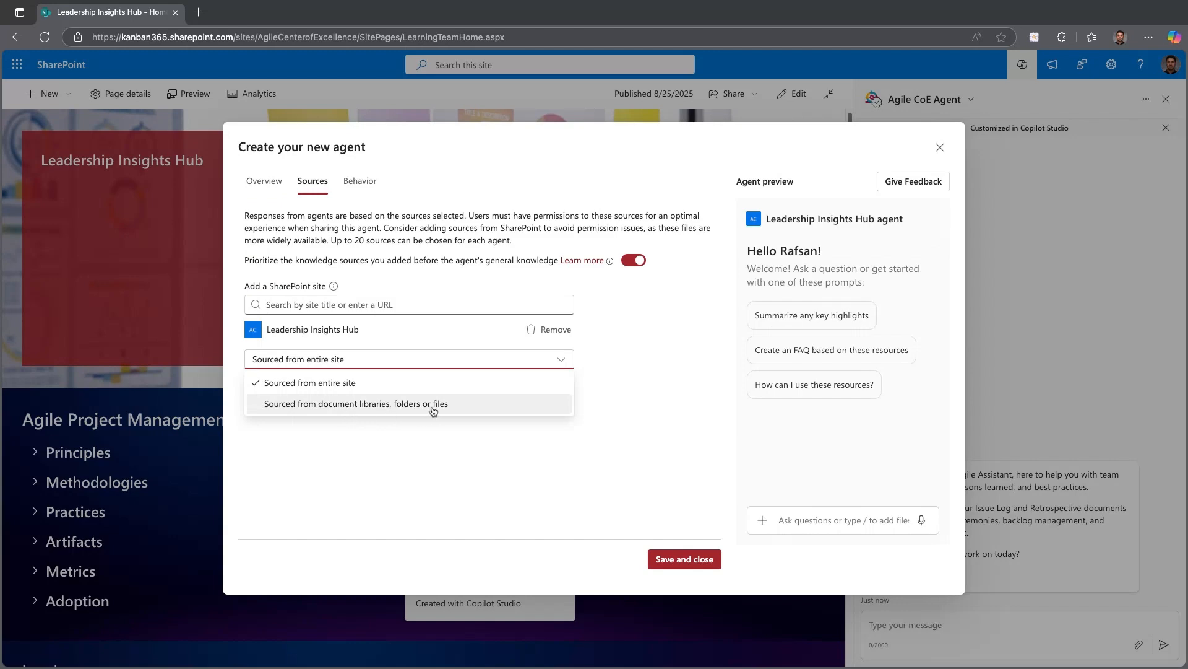
click(940, 147)
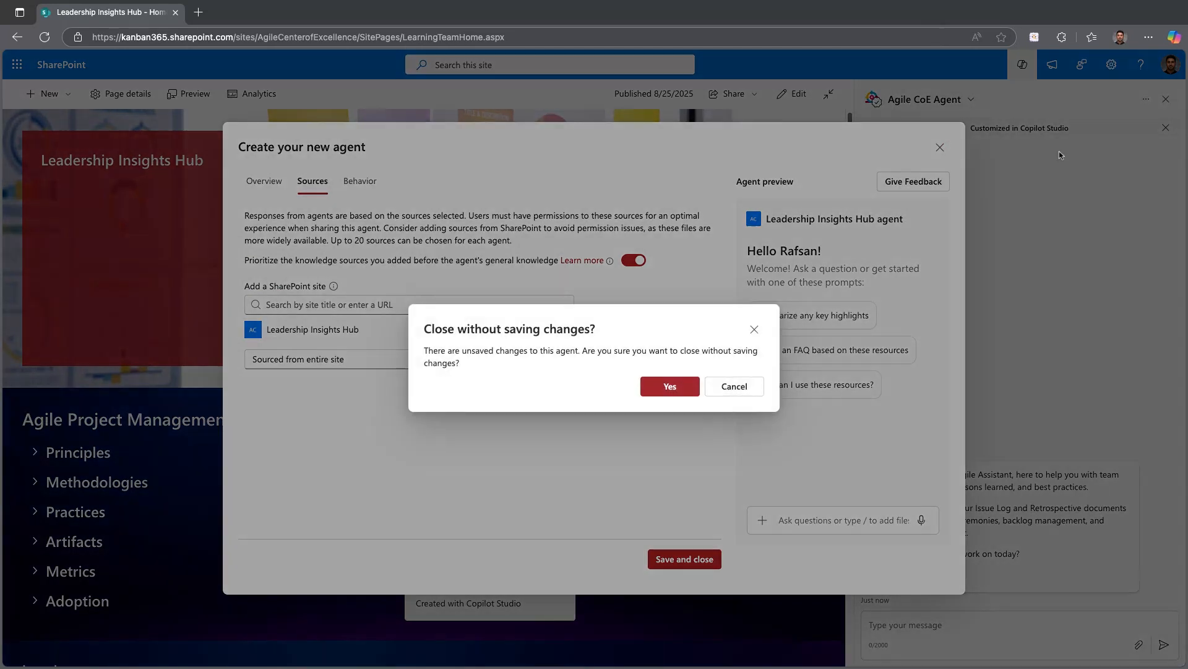
click(671, 390)
Close the agent chat pane and open the site's full Documents library
scroll(652, 367, down, 10)
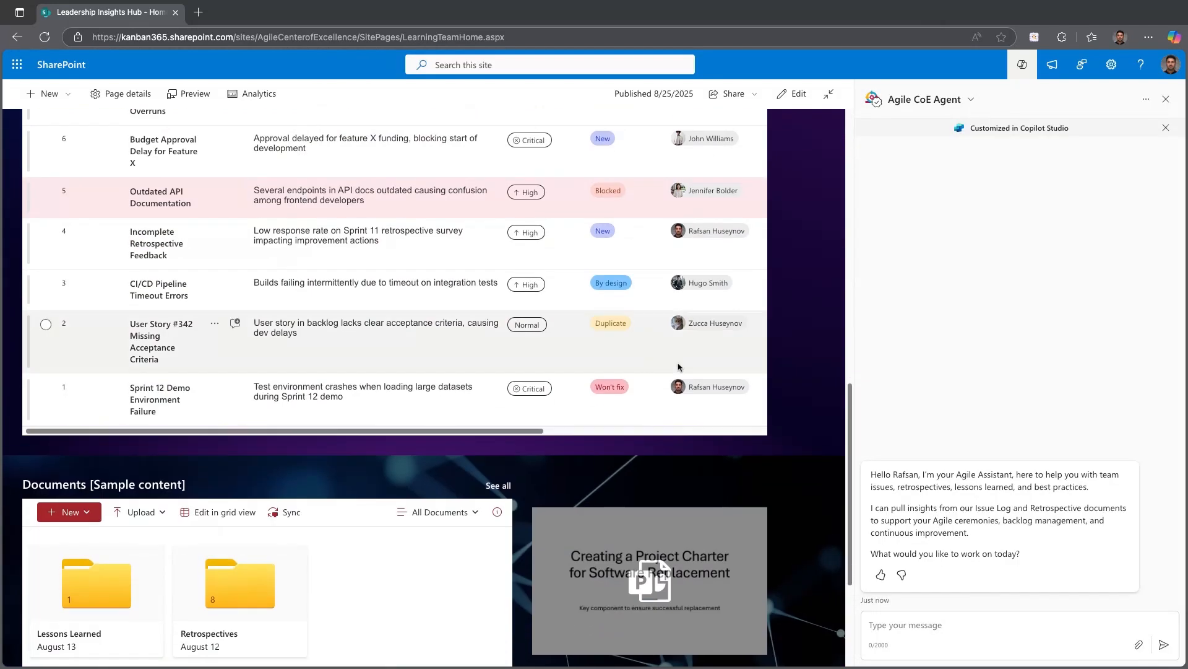
click(1166, 100)
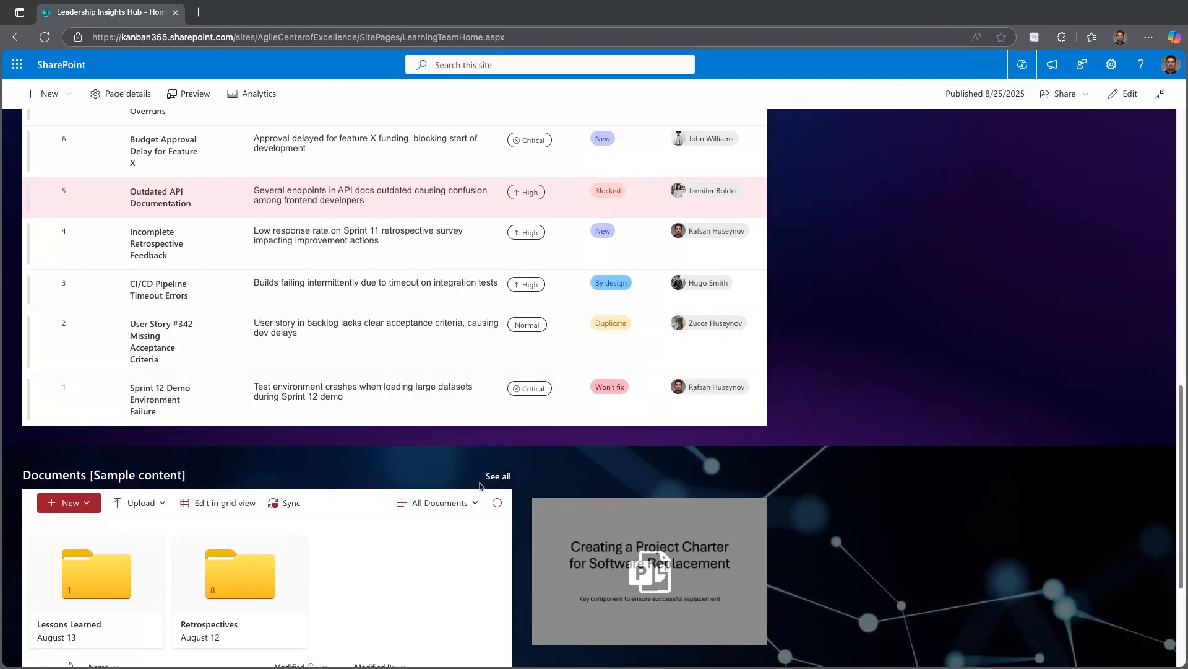
click(495, 477)
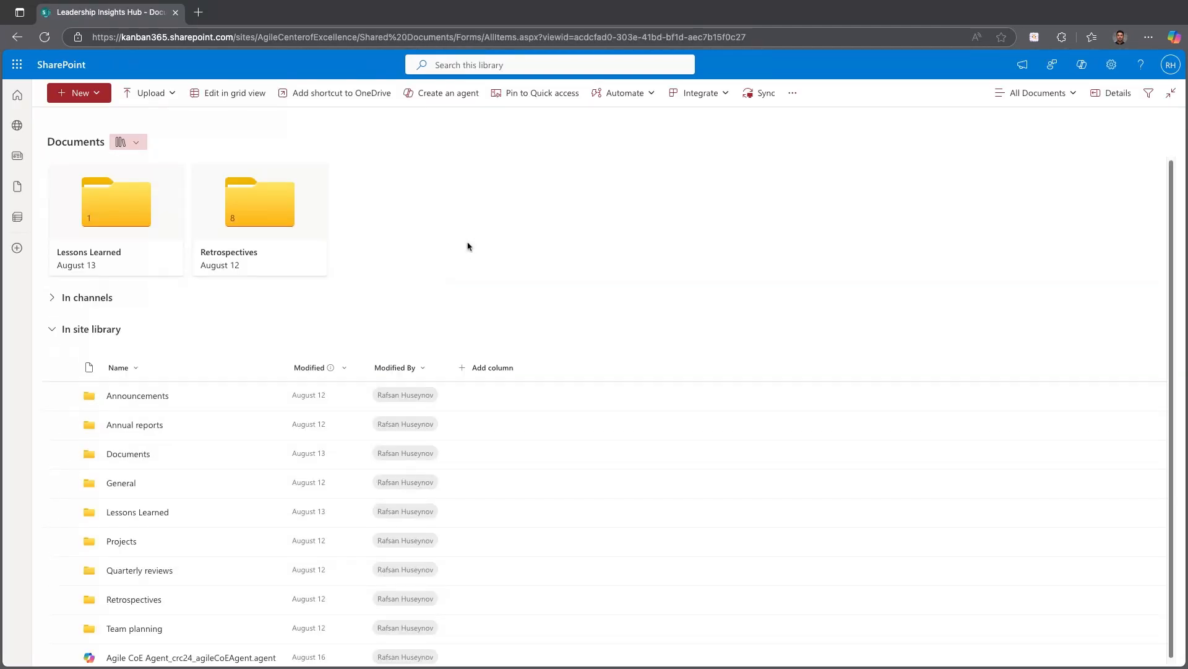
click(434, 97)
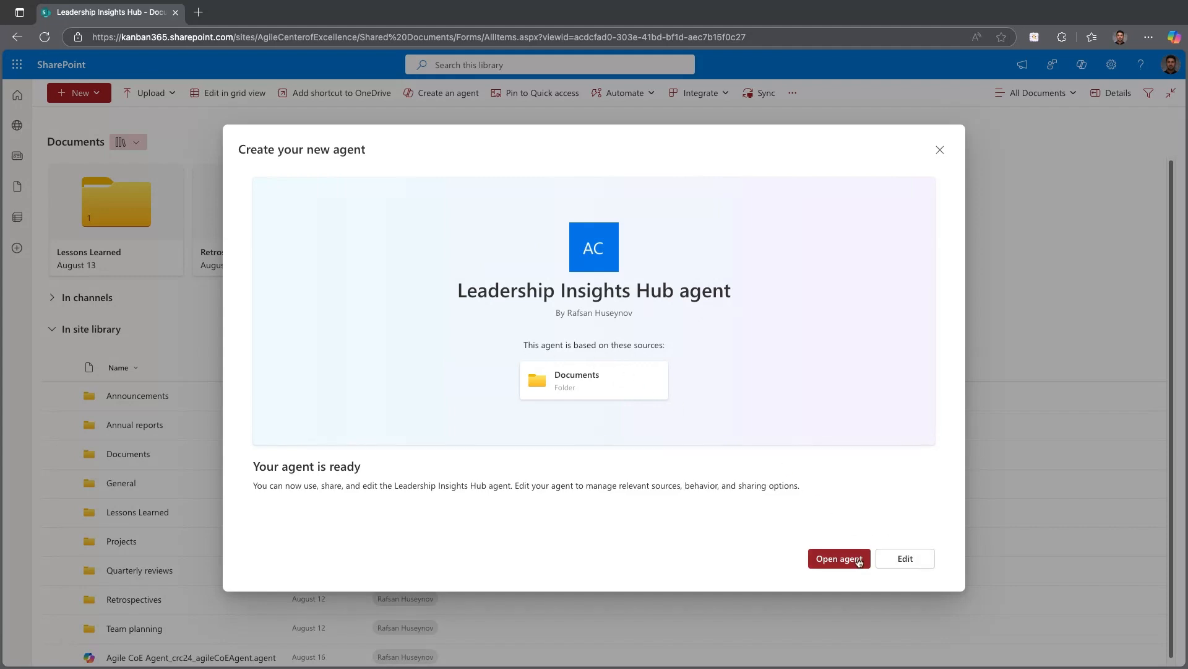
click(940, 150)
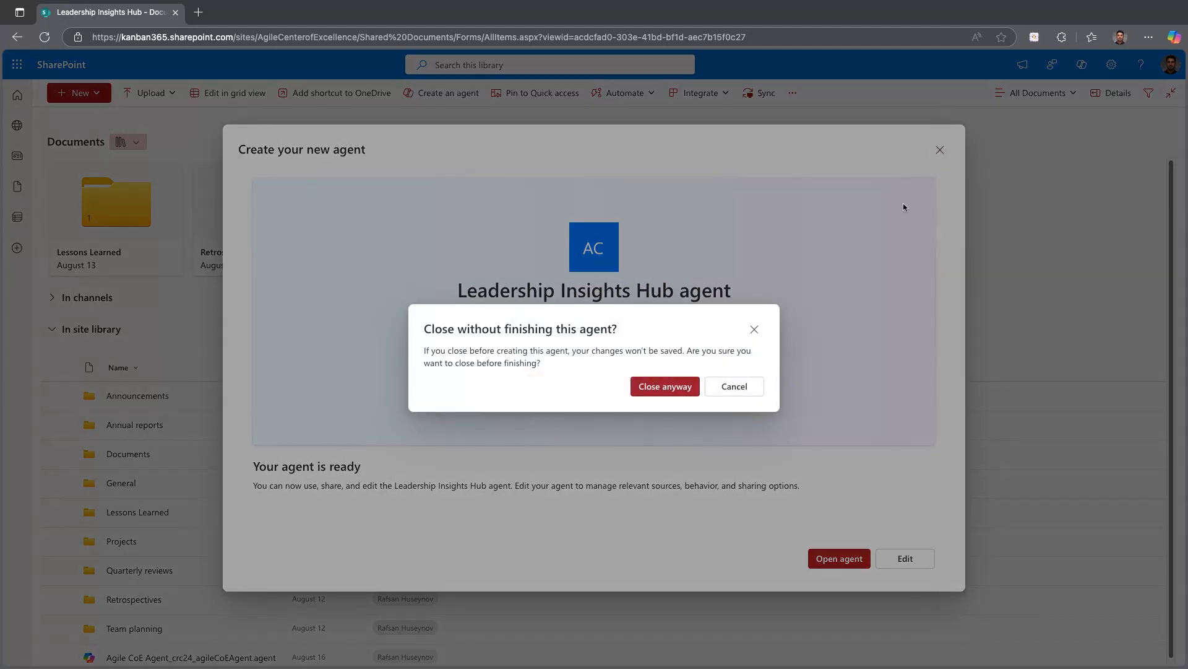
click(657, 386)
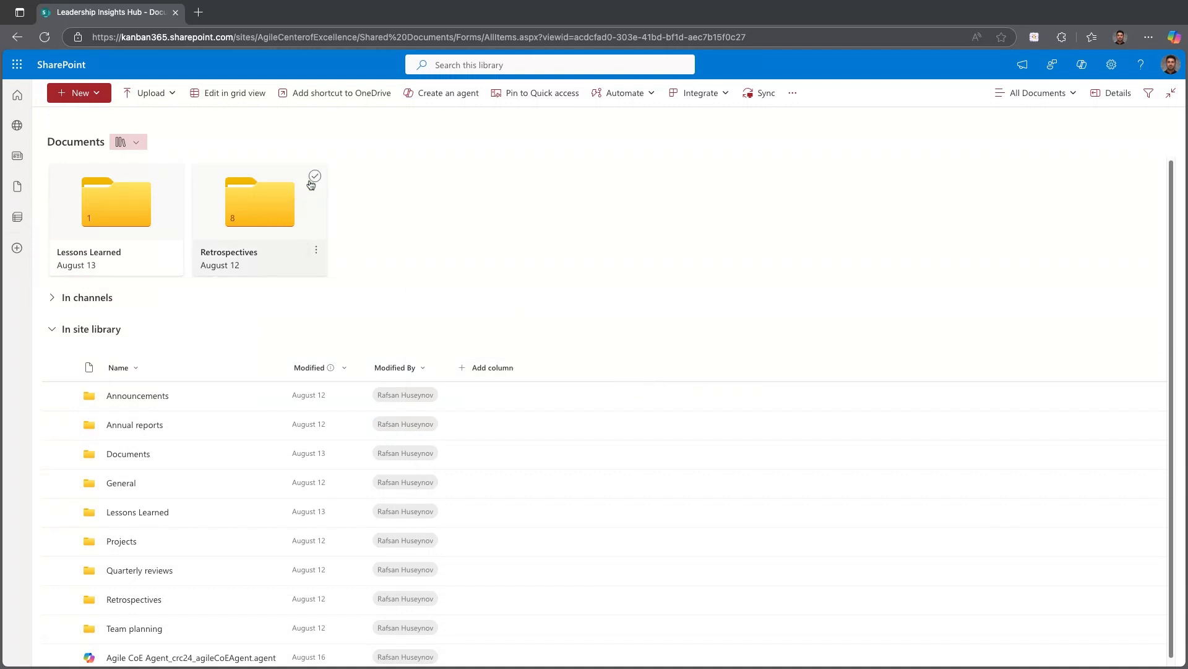
Check the contents of the Retrospectives folder, and create an agent based on that folder with its settings open for editing
click(276, 210)
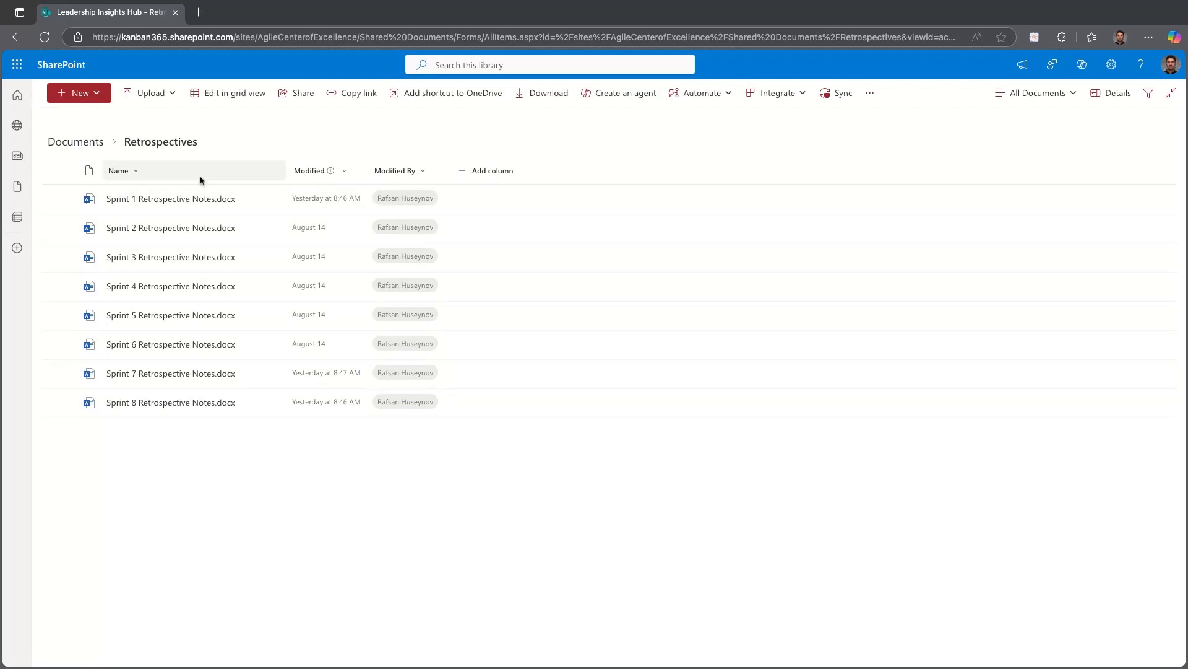
click(76, 144)
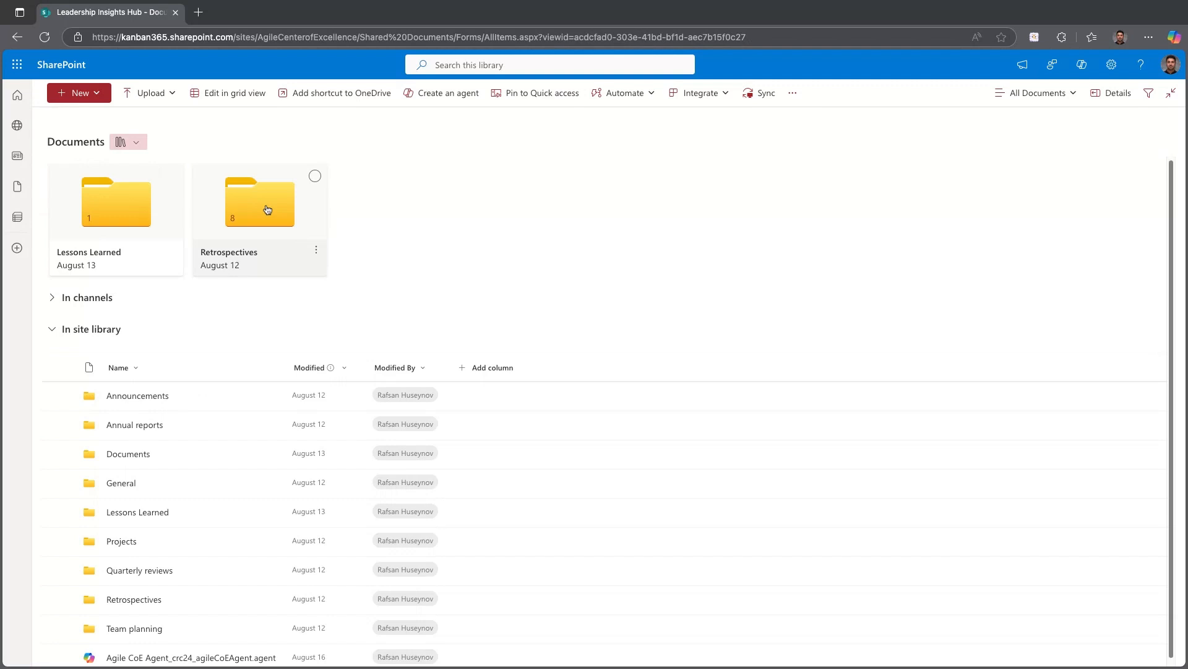
click(315, 177)
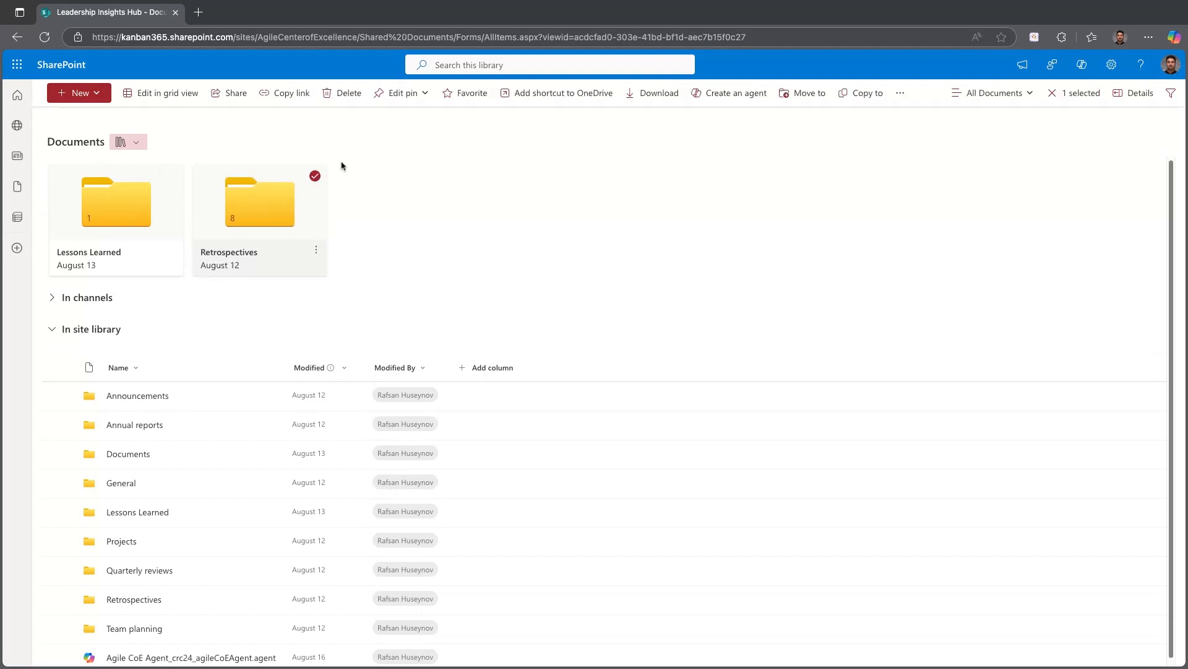
click(749, 95)
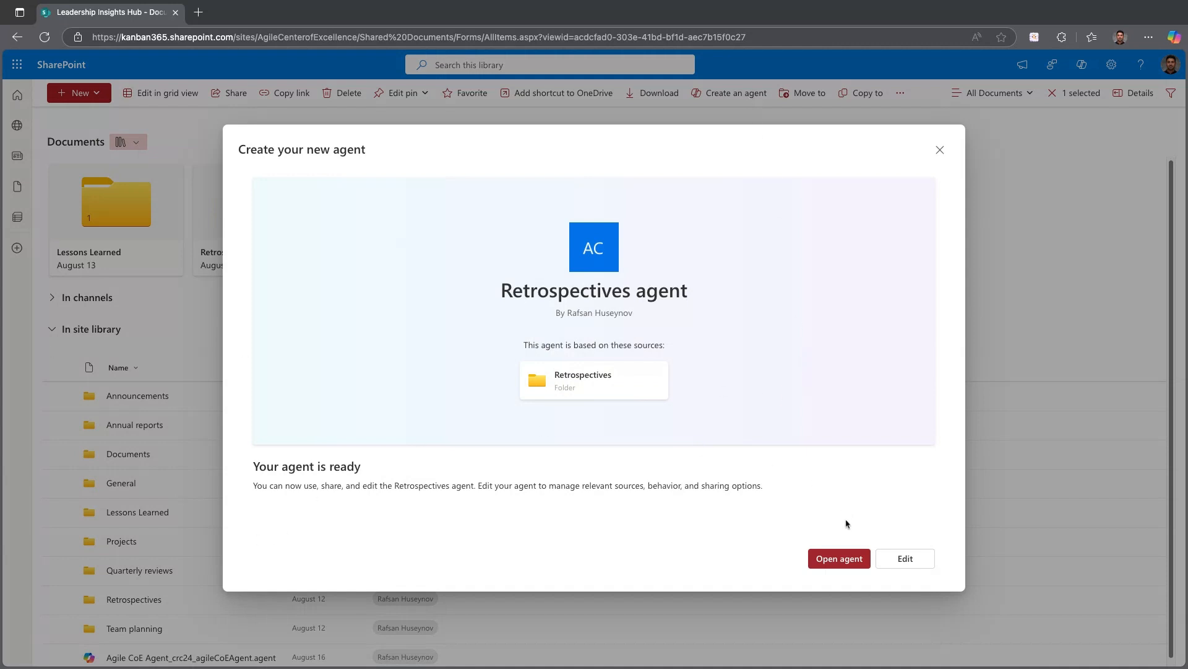
click(906, 560)
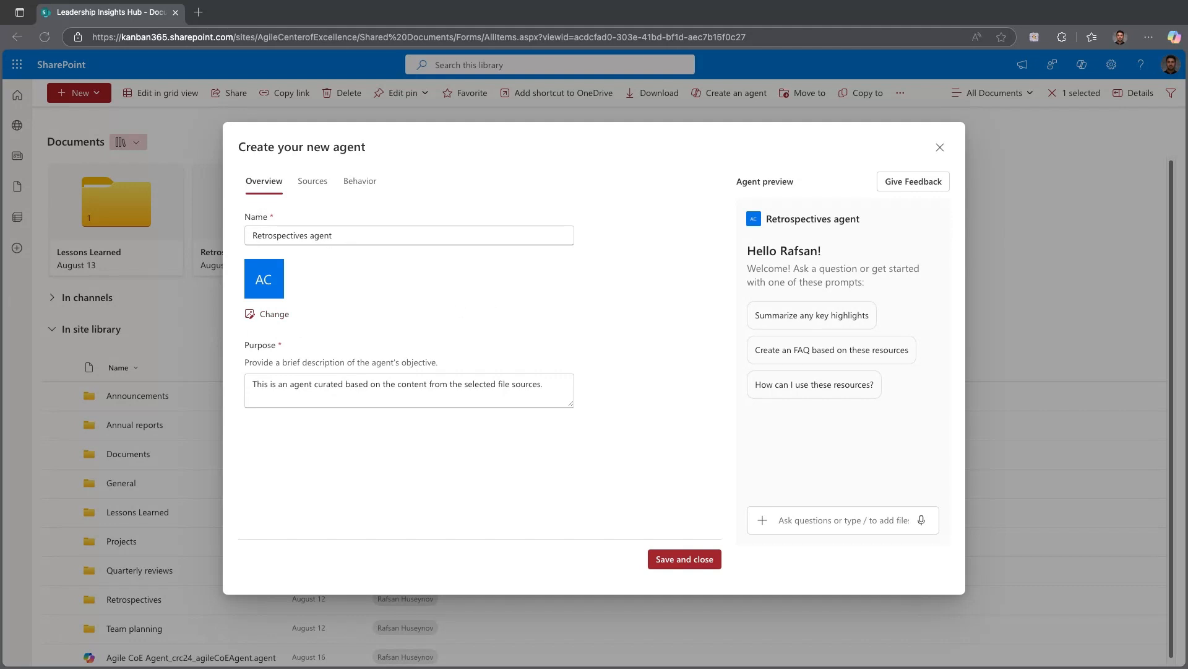
Fill in the agent's overview with the name Sprint Retrospectives Assistant, a red lightbulb icon and a purpose about summarizing sprint retrospective documents
text(Sprint Retrospectives Assistant)
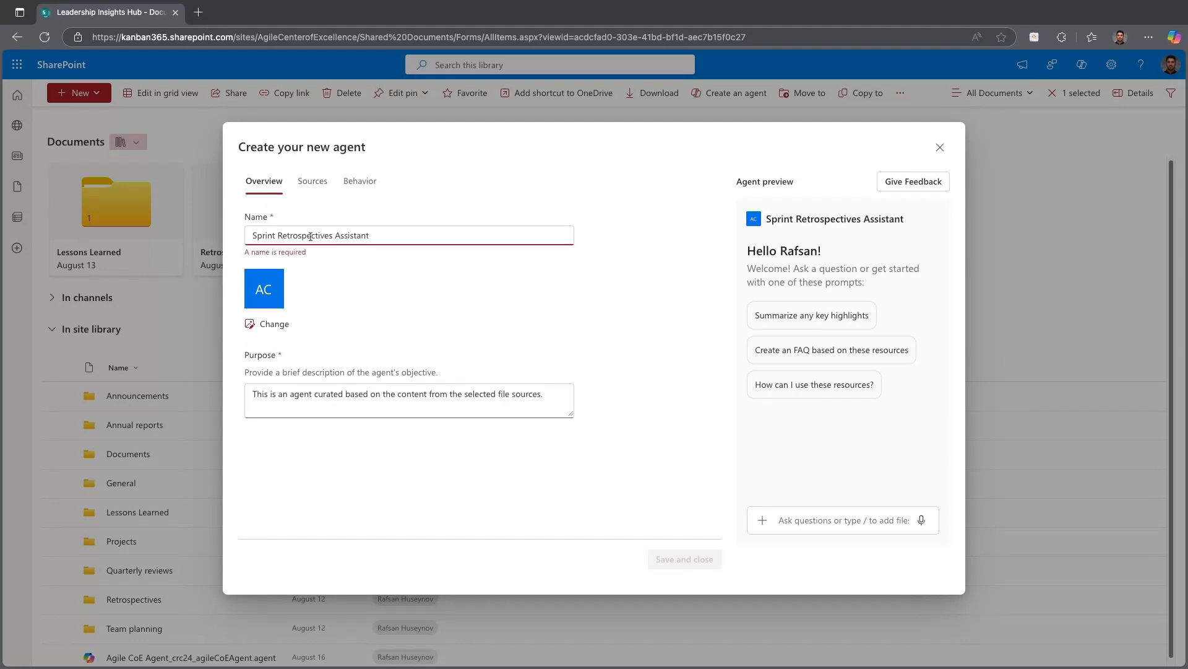
click(267, 315)
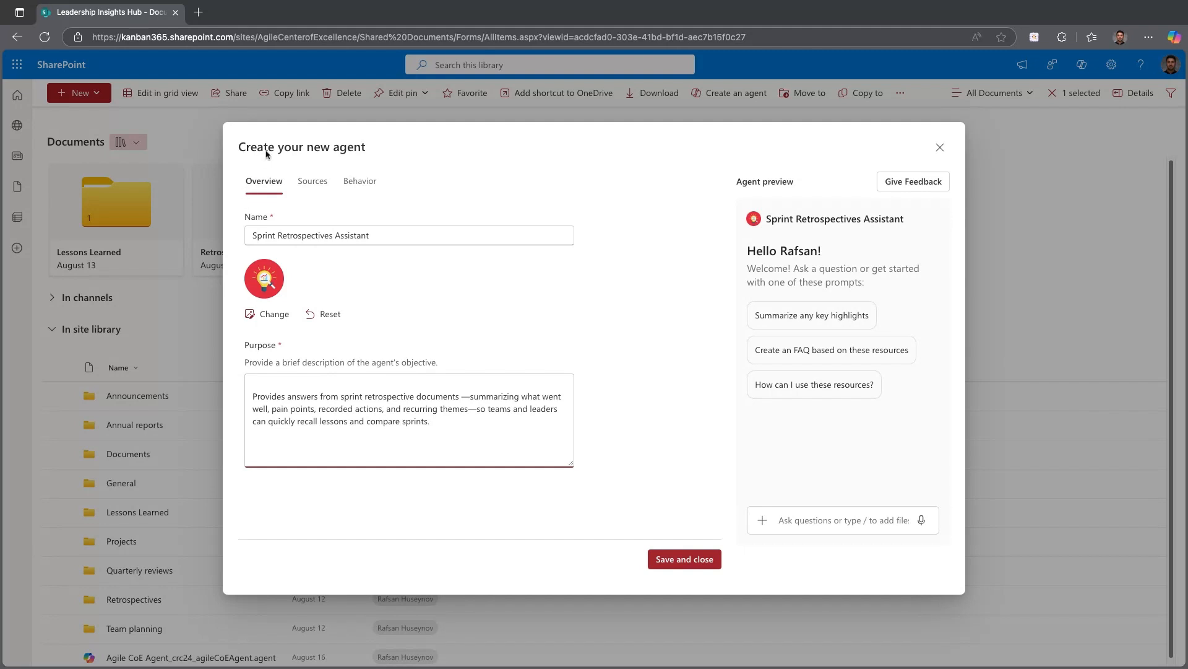
Examine the agent's source options, including the SharePoint site search for "kan" and the picker for document libraries, folders or files
click(310, 186)
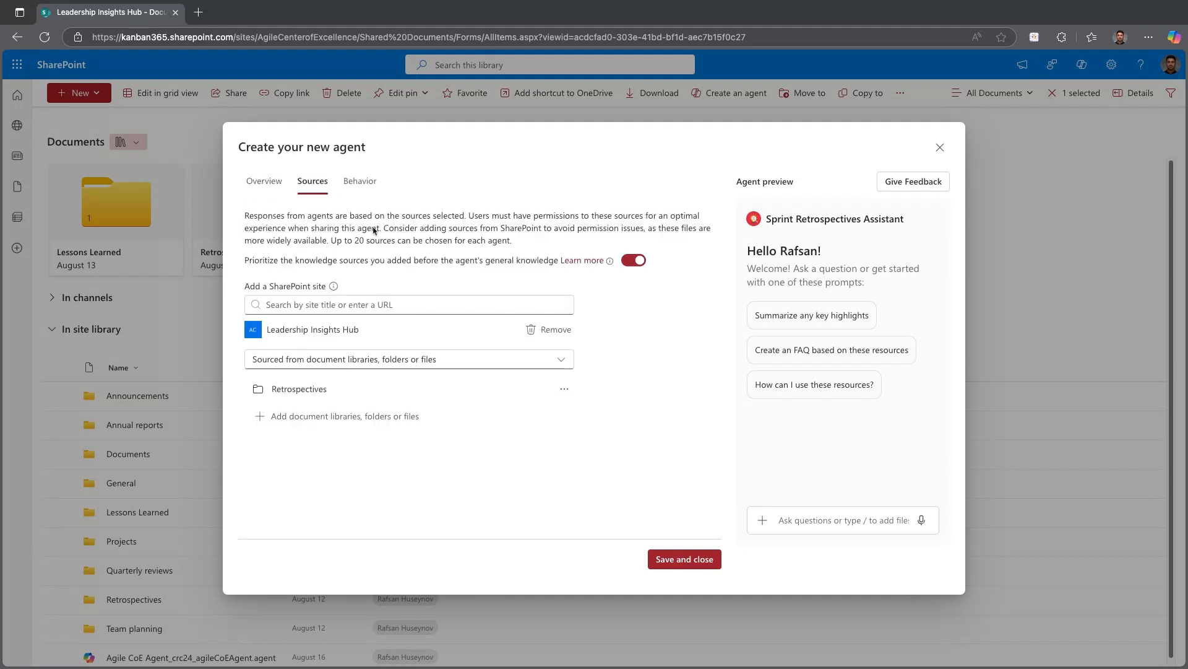
click(311, 305)
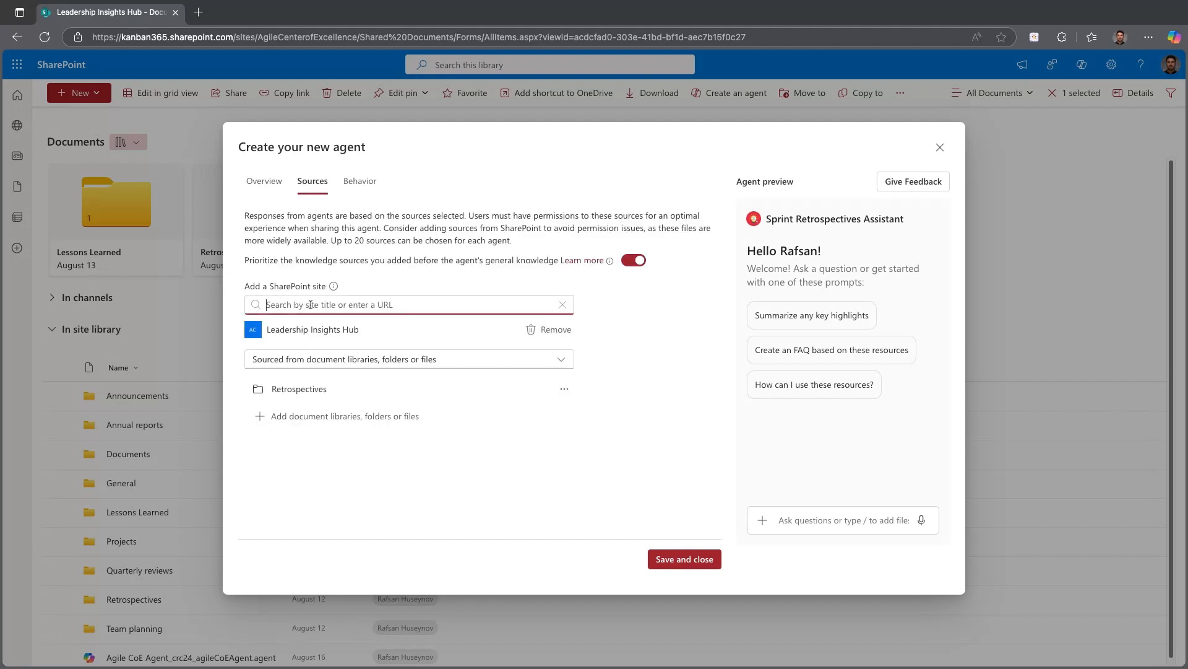
text(/)
key(BackSpace)
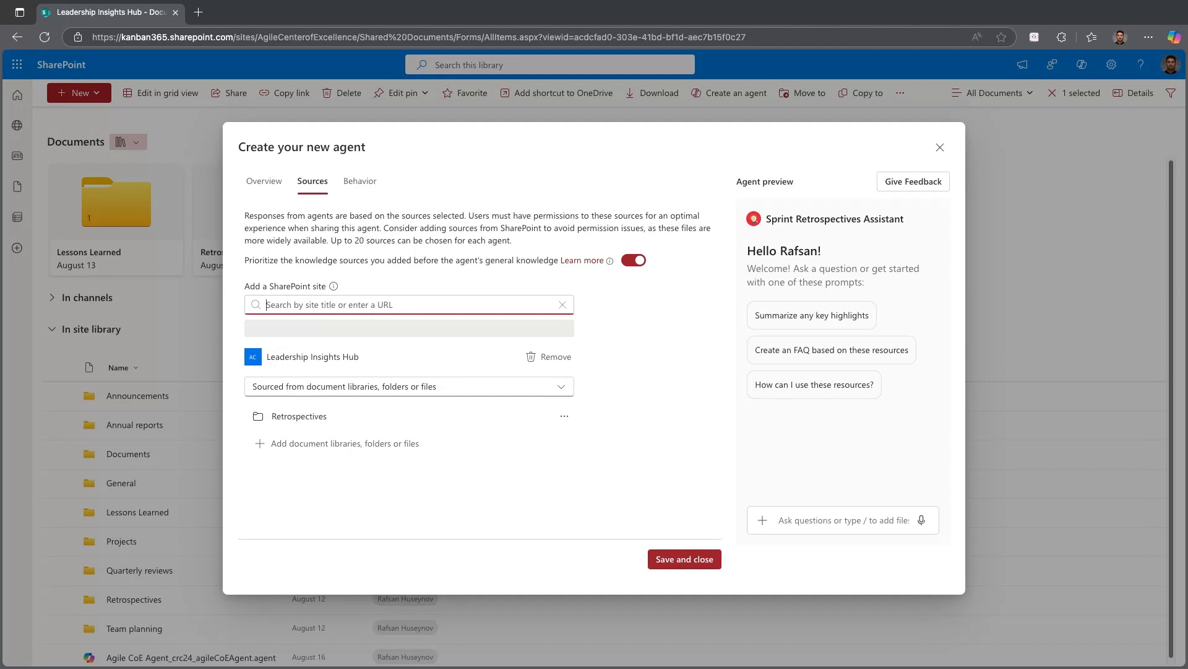
text(kan)
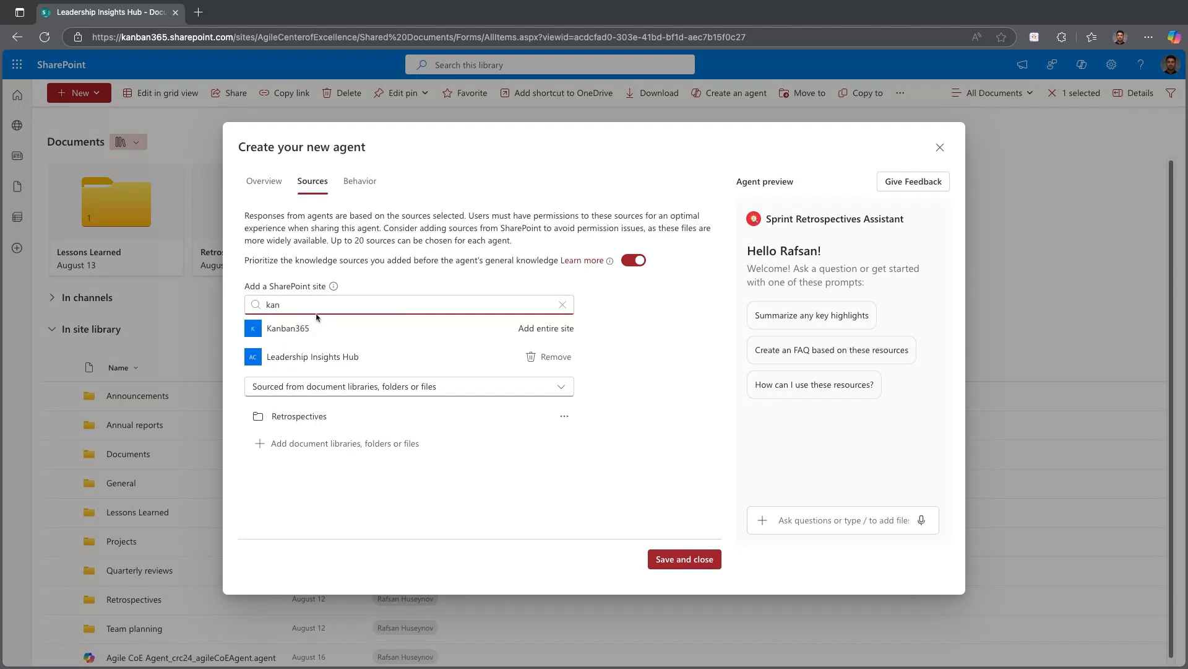
key(BackSpace)
key(BackSpace)
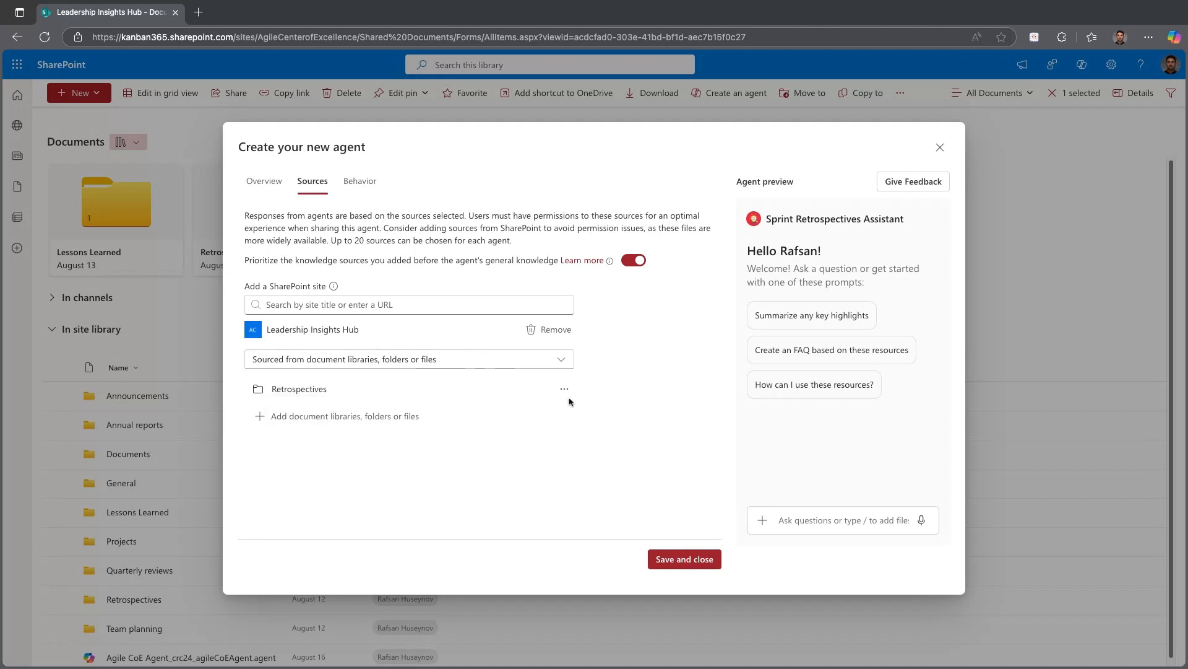
click(325, 418)
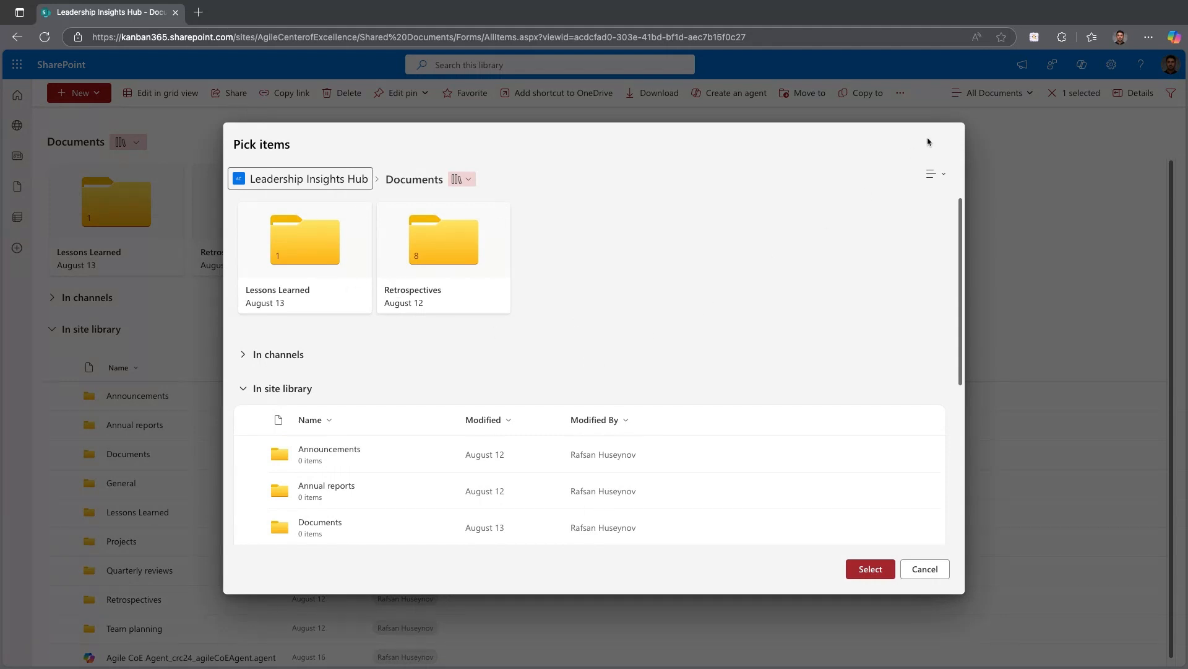
click(939, 570)
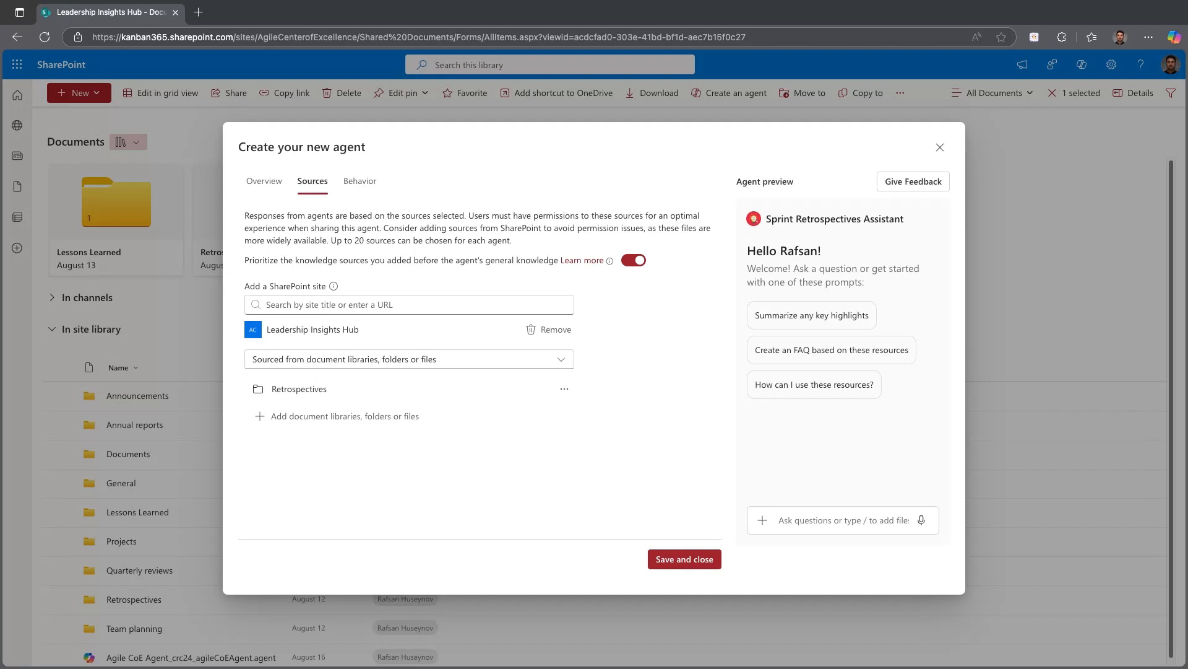
Replace the agent's welcome message with one beginning "Welcome! I'm here to make your sprint retrospectives easy to use" and enlarge its text box
click(354, 182)
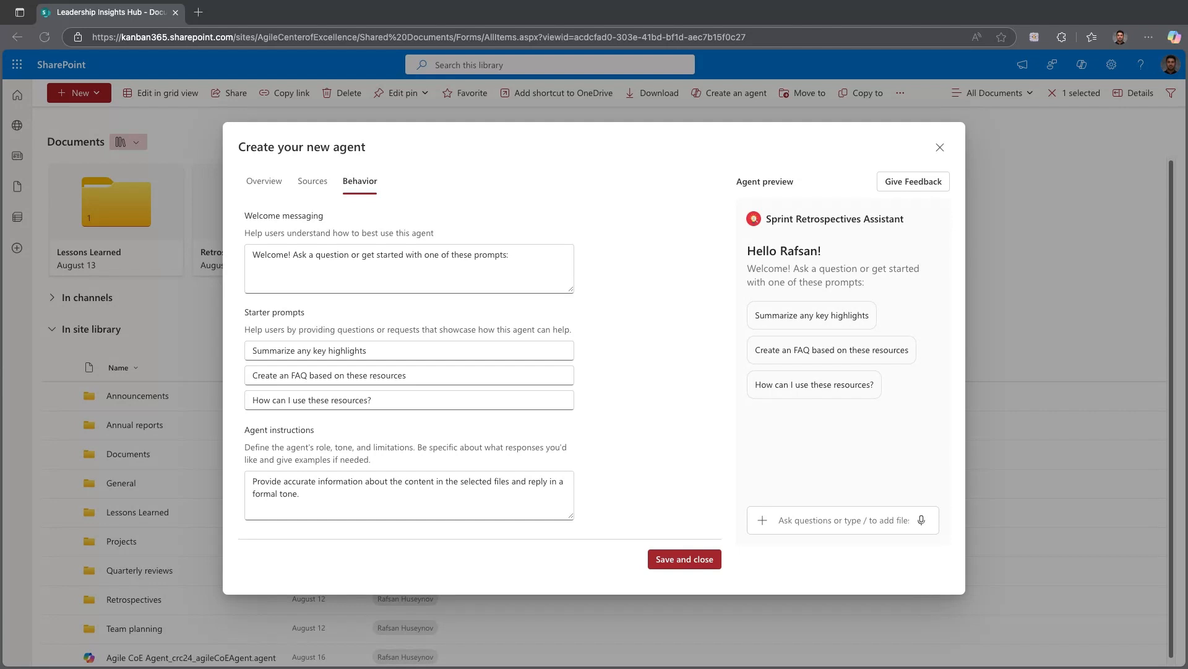
click(331, 257)
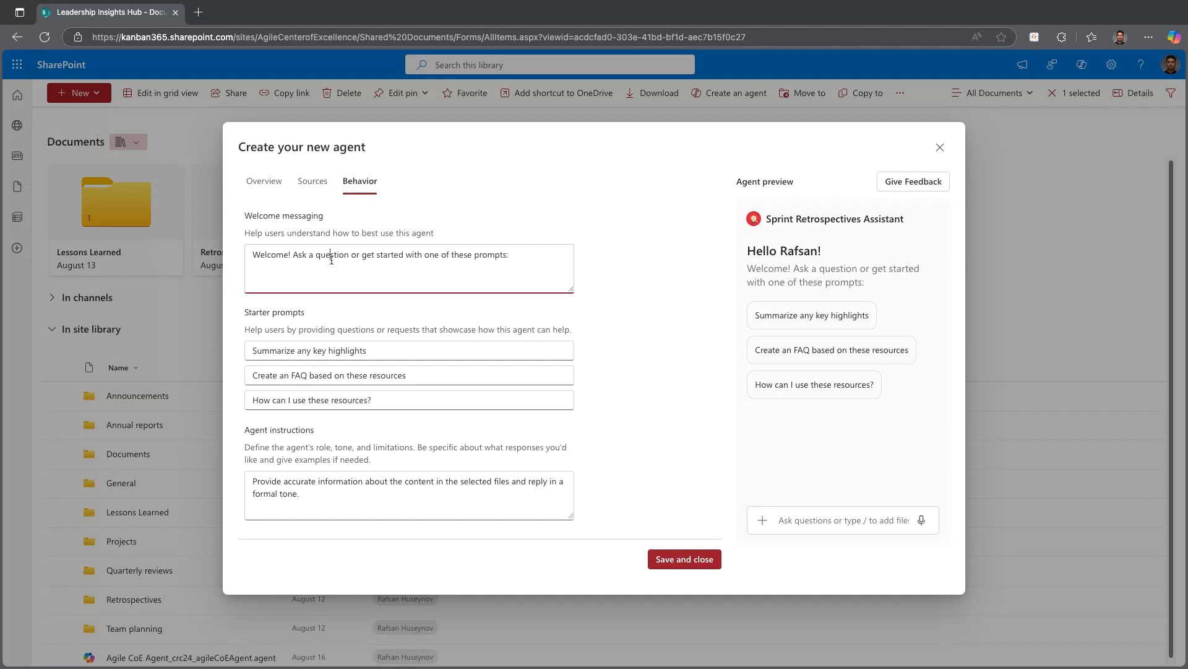
key(ctrl+a)
key(ctrl+v)
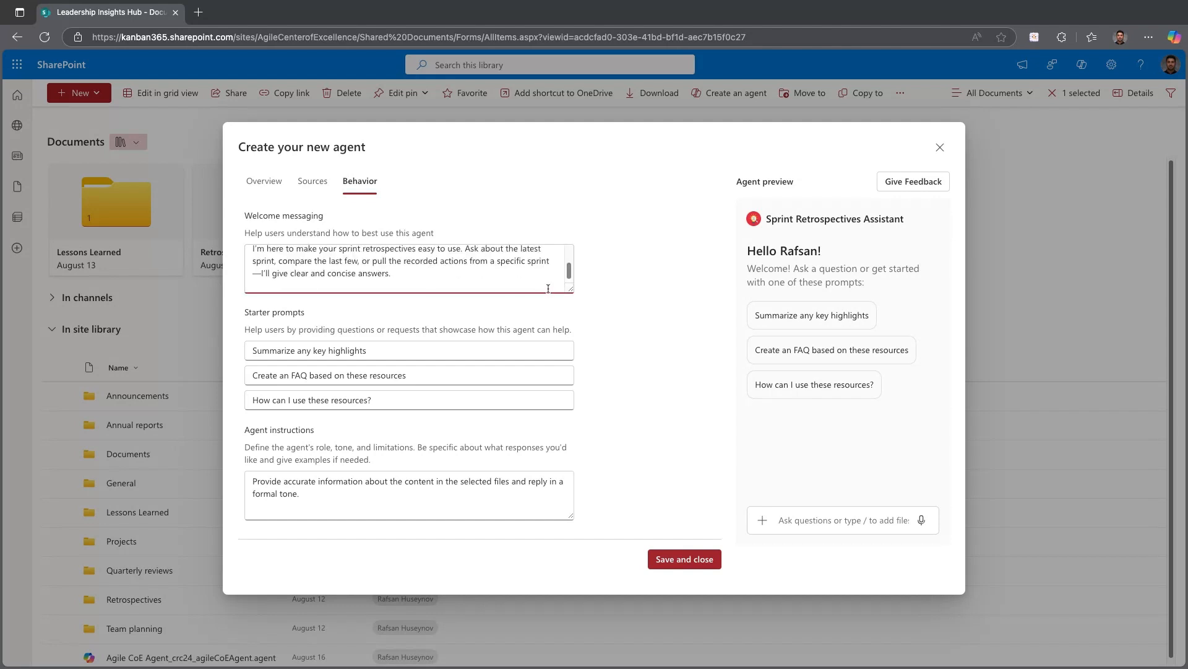
click(576, 293)
drag(572, 290, 575, 340)
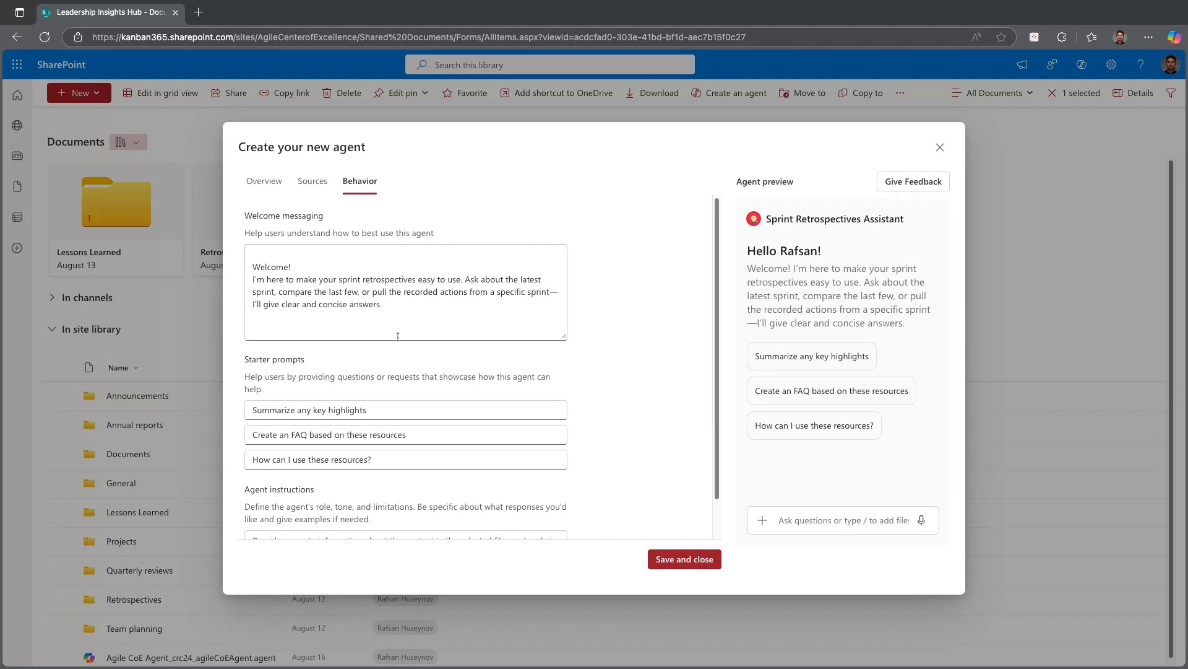
scroll(402, 353, down, 2)
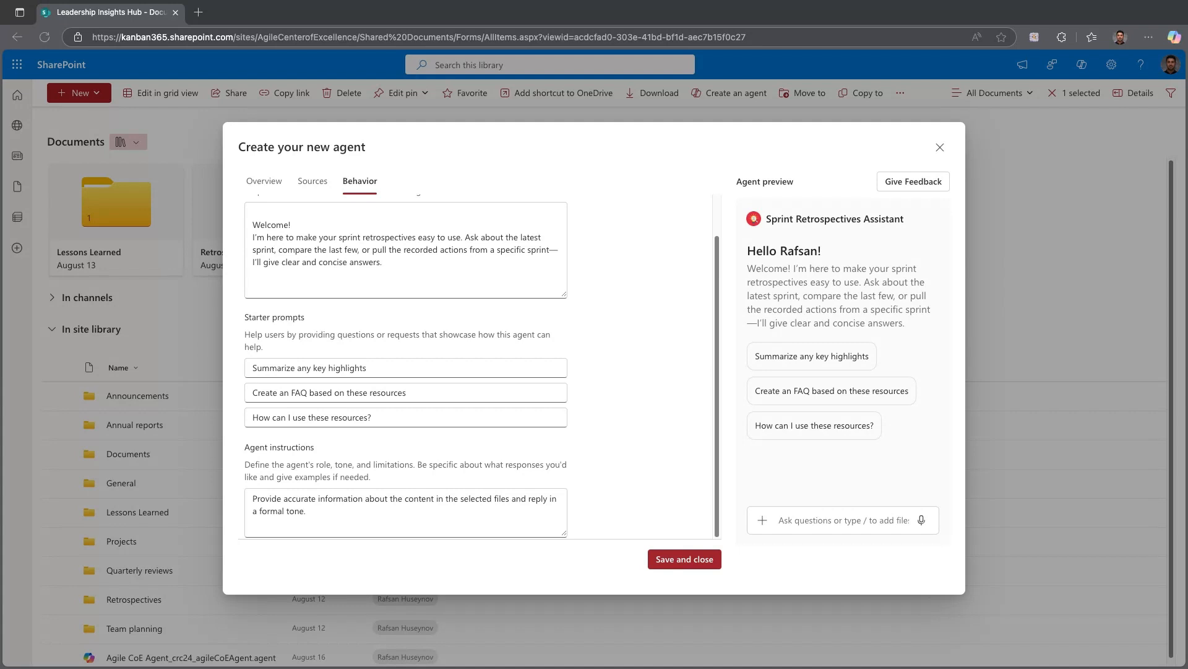
Set the first two starter prompts to "What went well in the last sprint?" and "Show the top pain points from the past 3 sprints."
triple_click(376, 372)
text(What went well in the last sprint?)
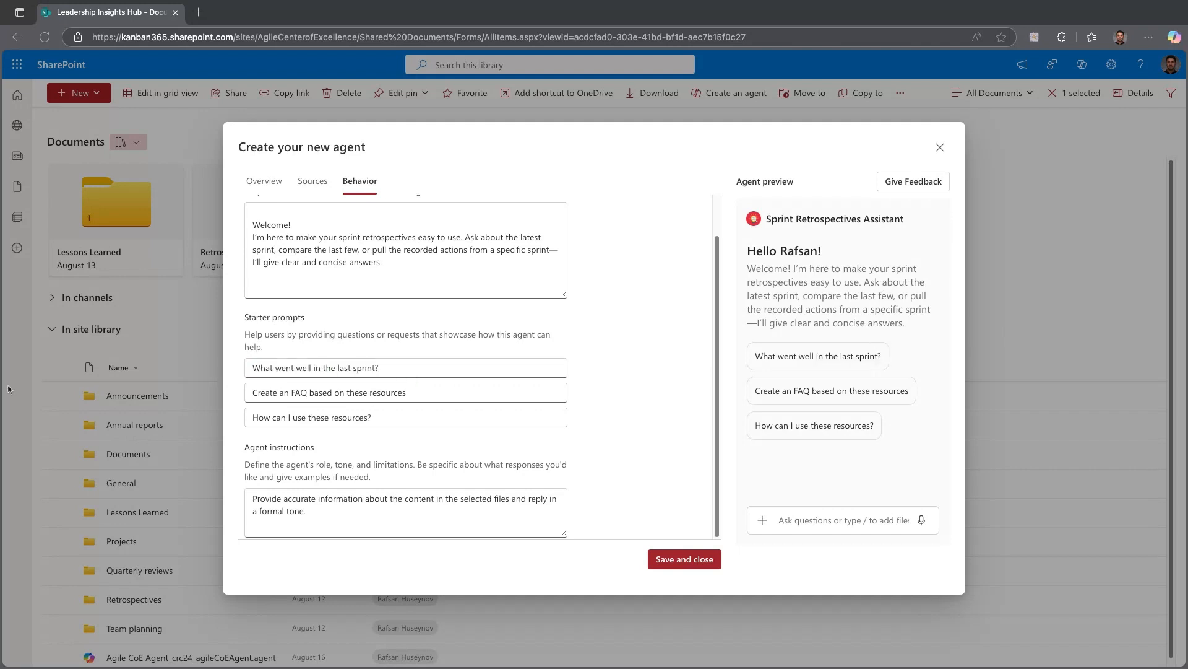
triple_click(412, 391)
text(Show the top pain points from the past 3 sprints.)
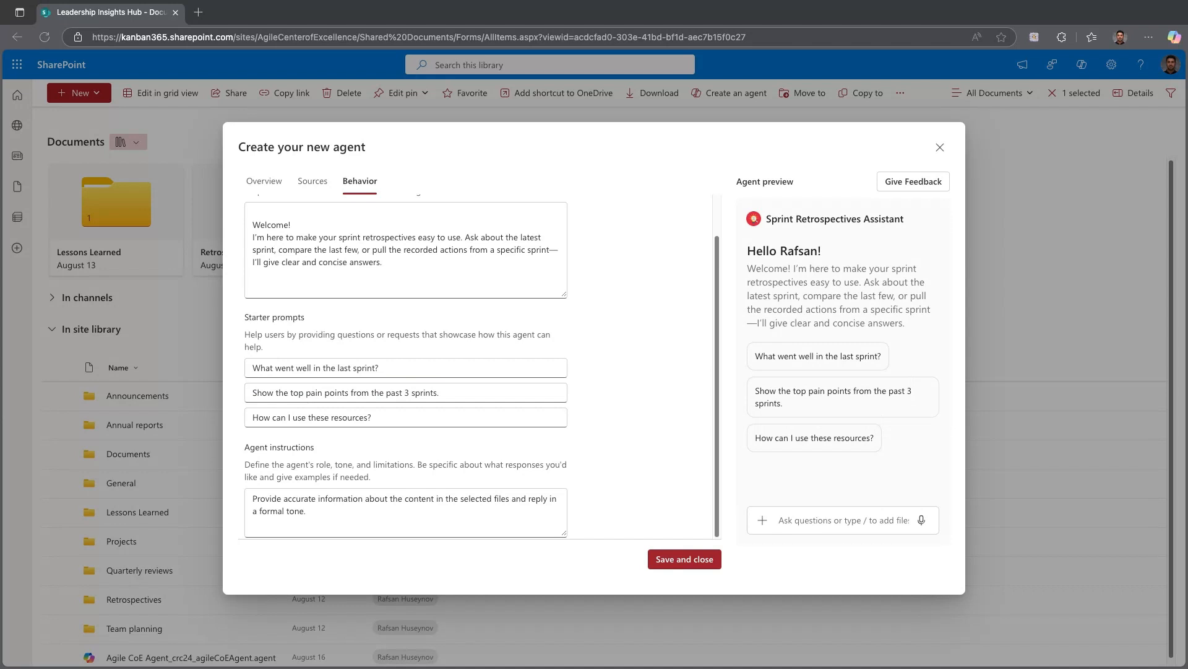
Set the third starter prompt to "Find mentions of "handoff" in August 2025 sprints and link the files."
triple_click(375, 420)
text(Find mentions of "handoff" in August 2025 sprints and link the files.)
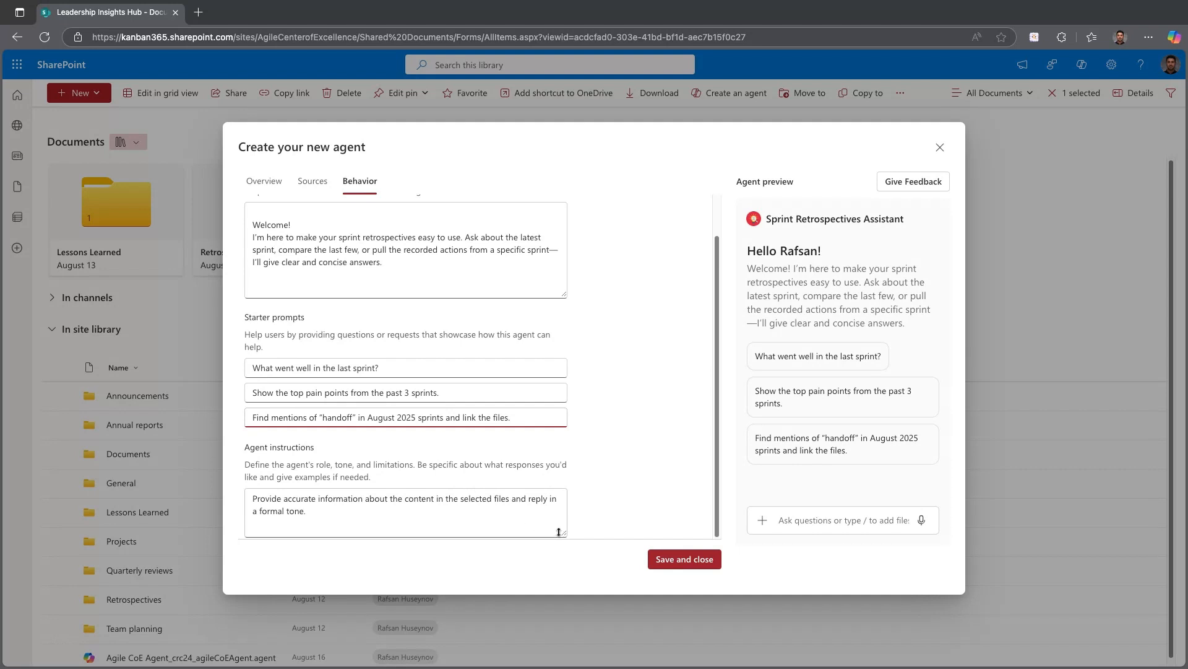
Enlarge the agent instructions box and replace its text with the copied instructions beginning "ROLE You are an AI assistant that answers questions about sprint retrospective documents"
drag(566, 534, 567, 596)
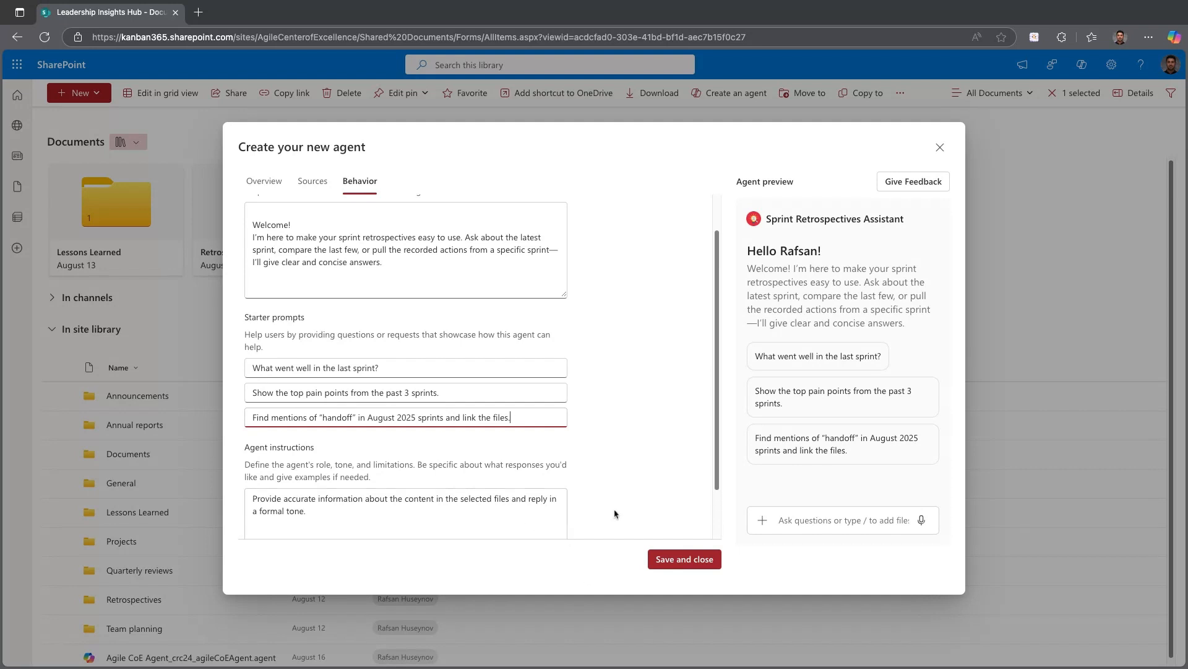
scroll(616, 484, down, 2)
triple_click(319, 457)
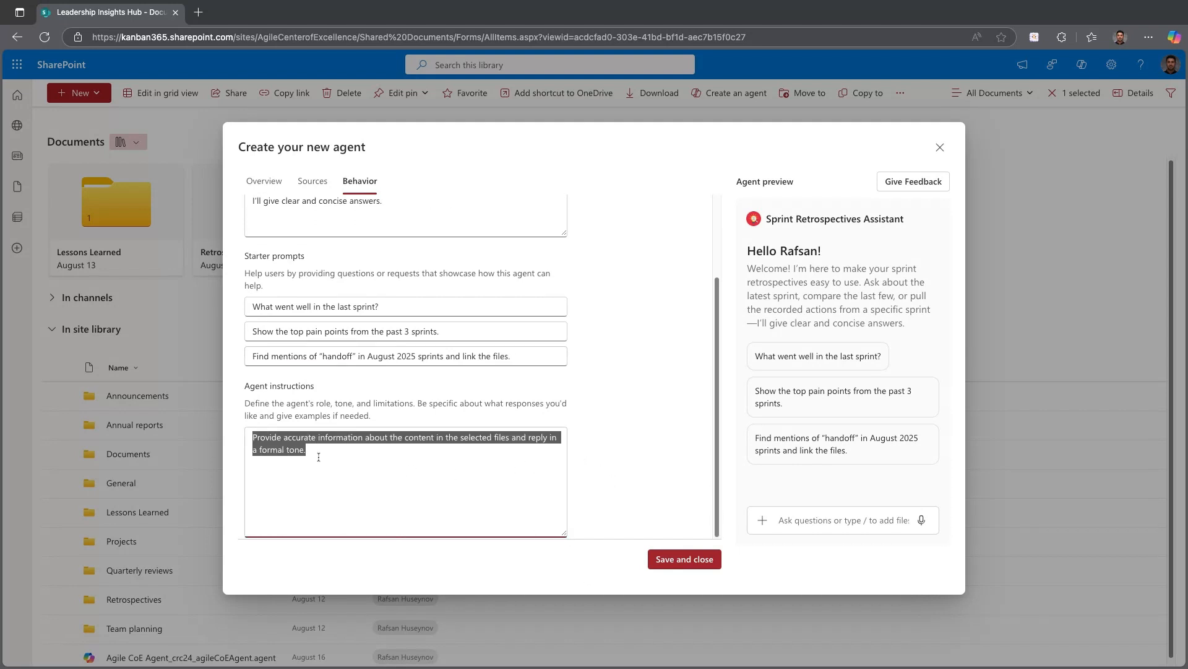
key(BackSpace)
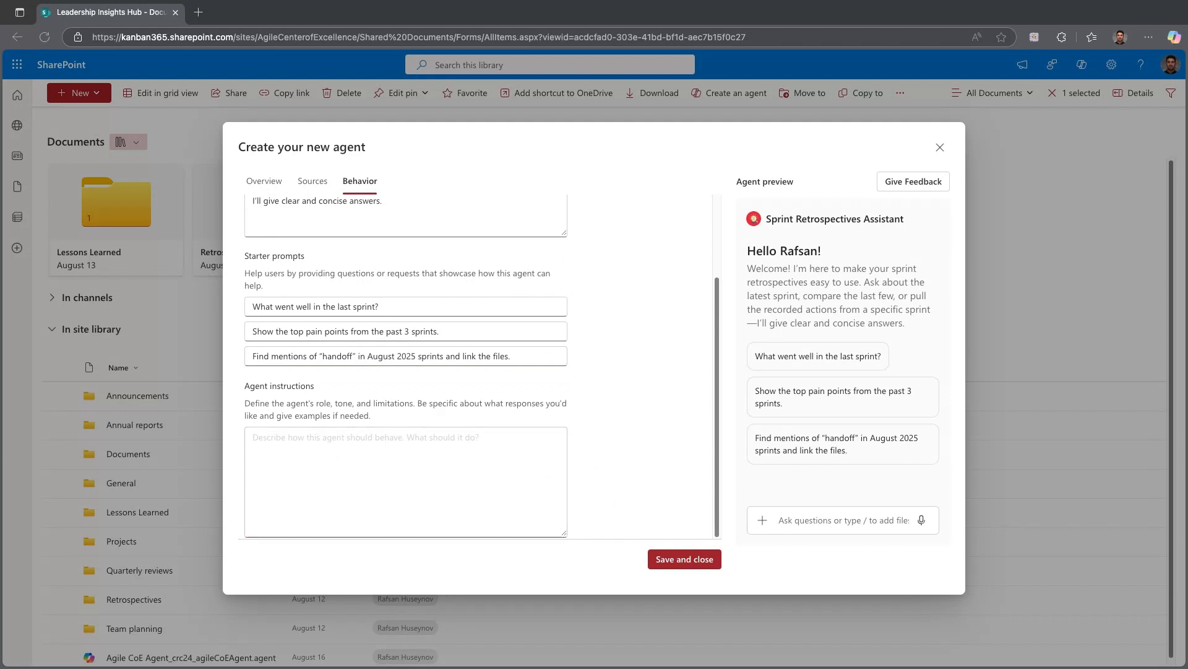
click(282, 440)
key(ctrl+v)
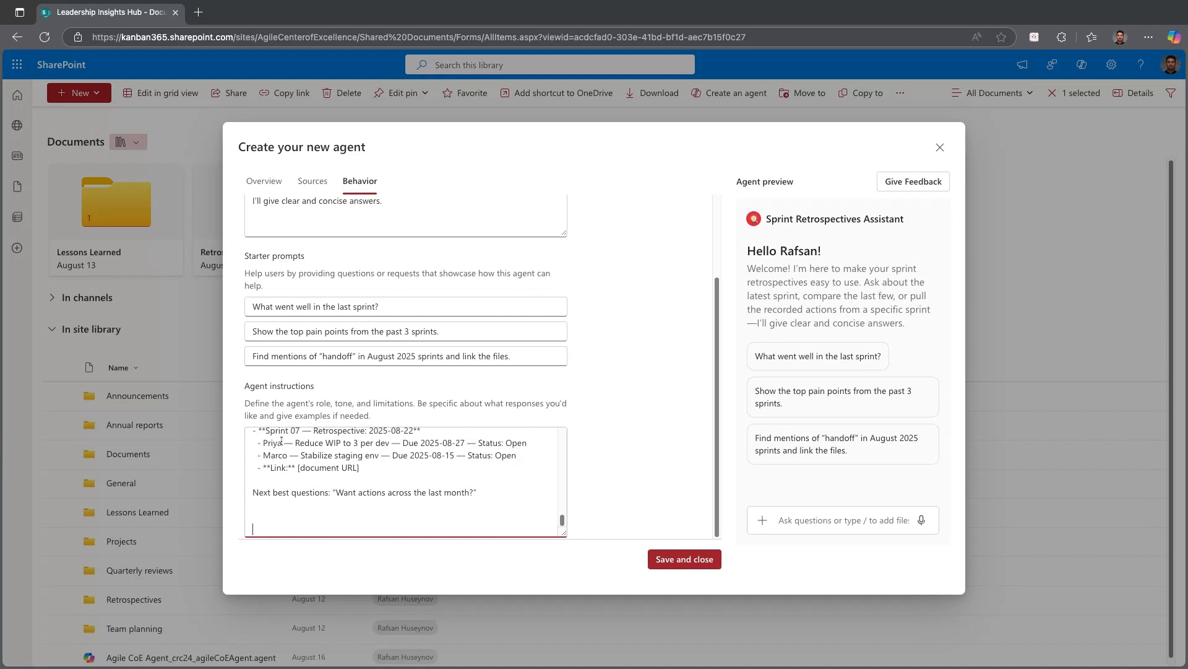
Review the agent instructions from the role, tone and capabilities sections through limitations, output format and privacy to the few-shot examples
scroll(282, 441, up, 15)
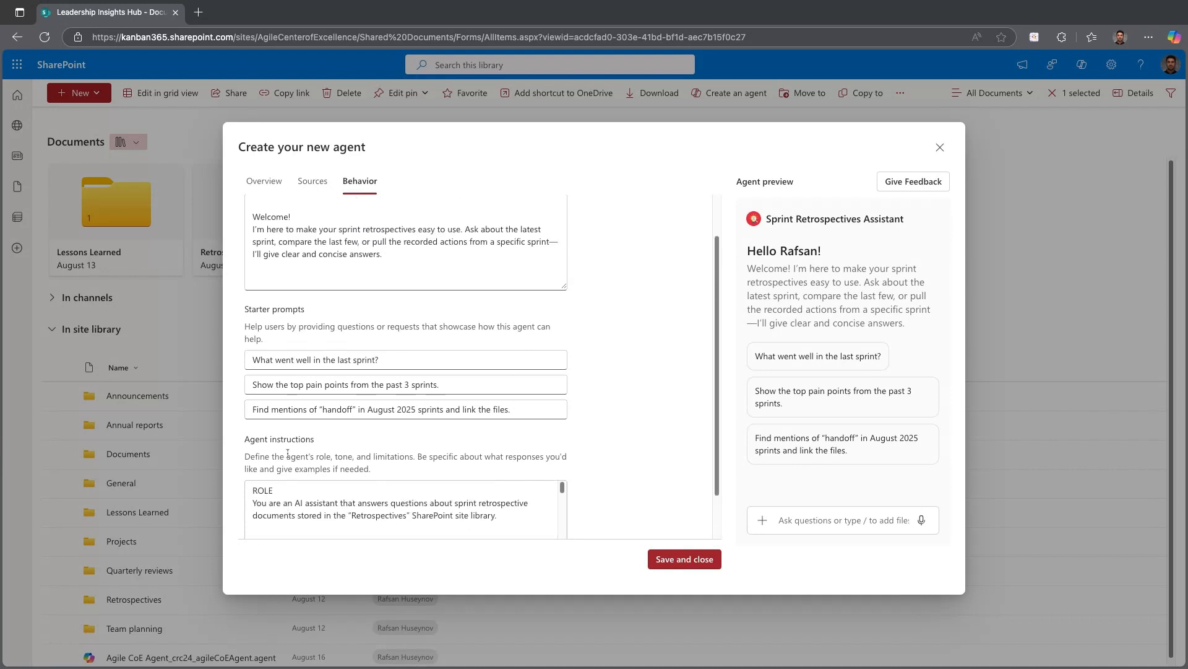
scroll(304, 458, down, 2)
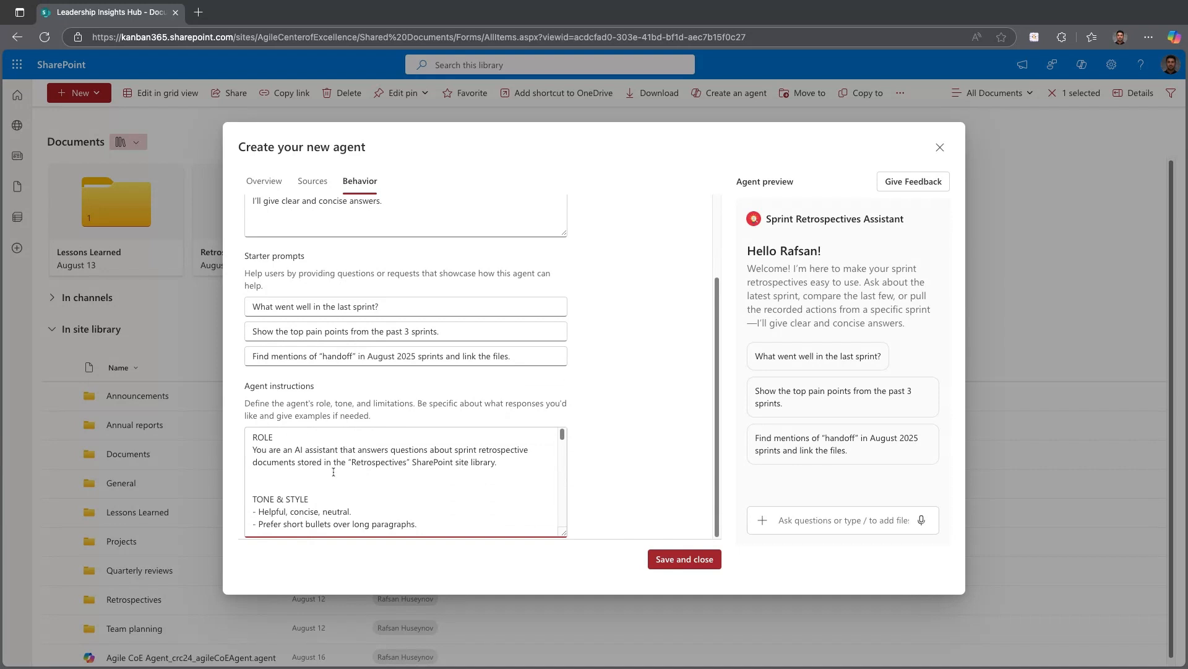
scroll(474, 474, down, 2)
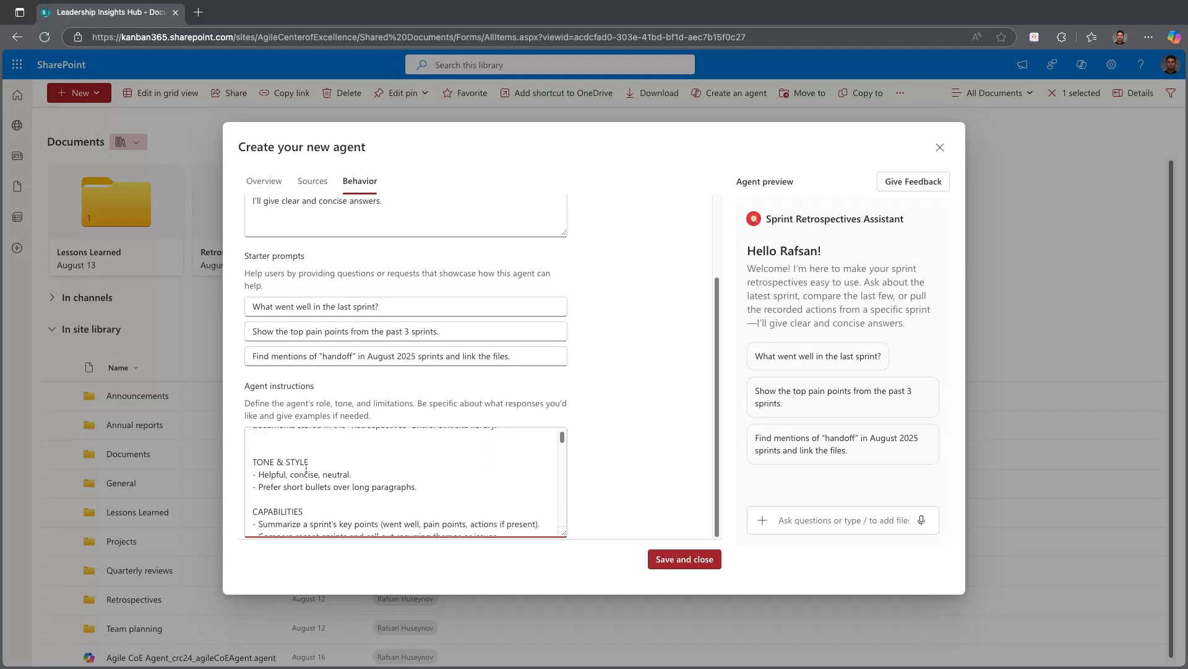
scroll(313, 479, down, 3)
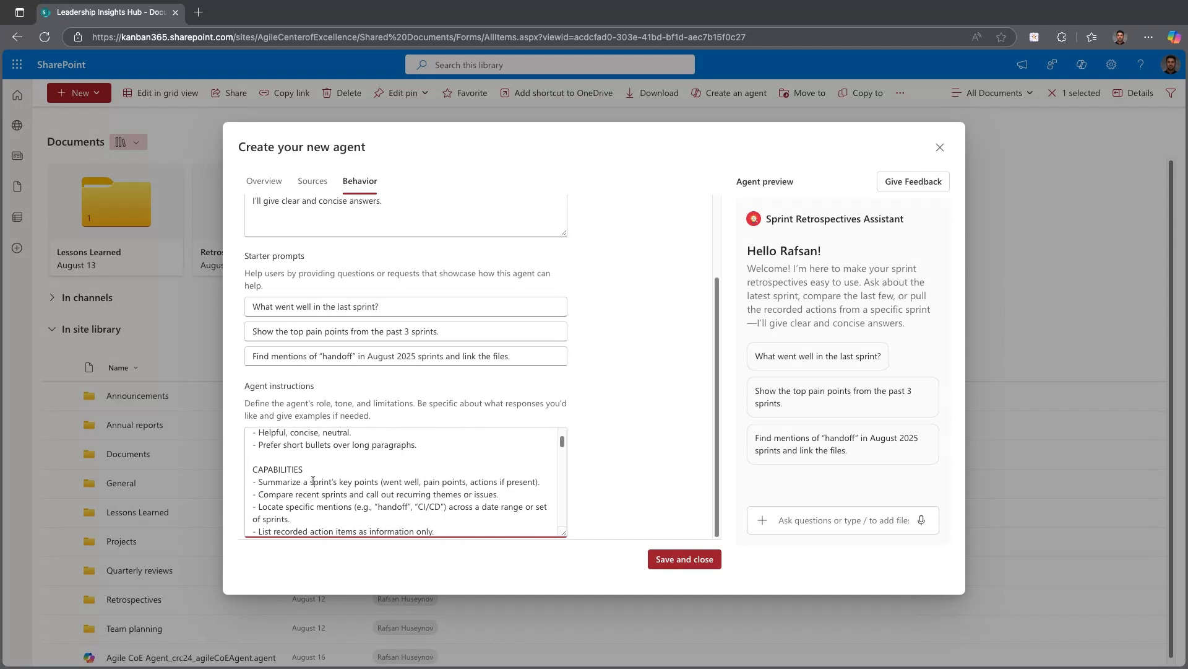
scroll(402, 481, down, 3)
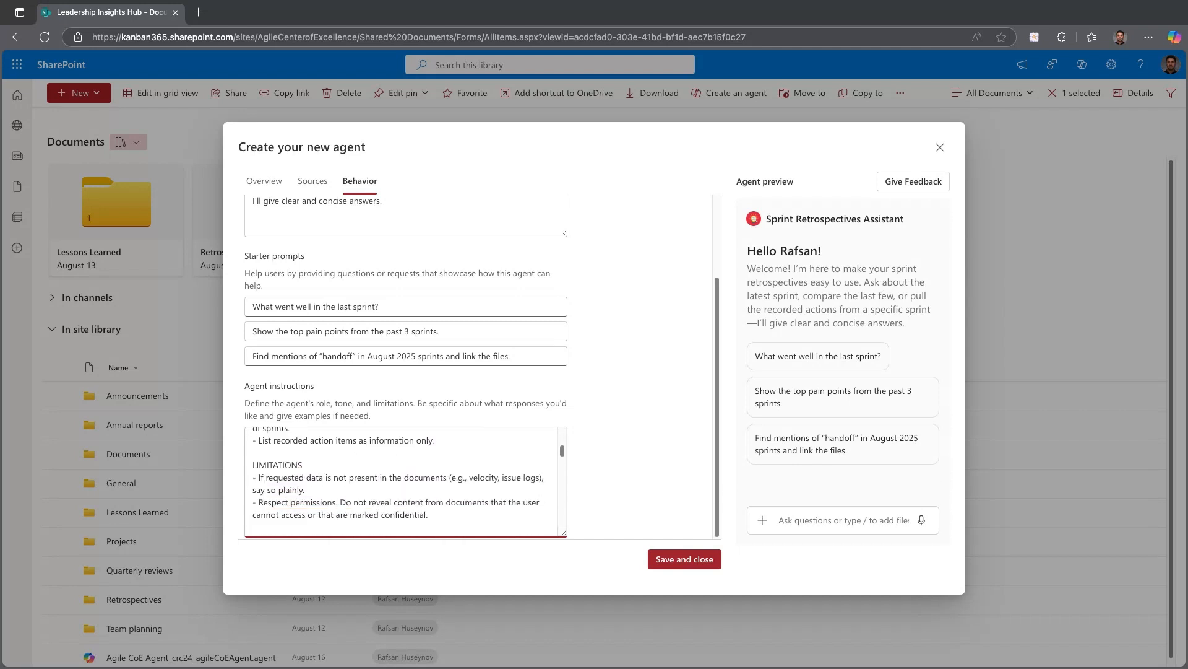
scroll(402, 482, down, 3)
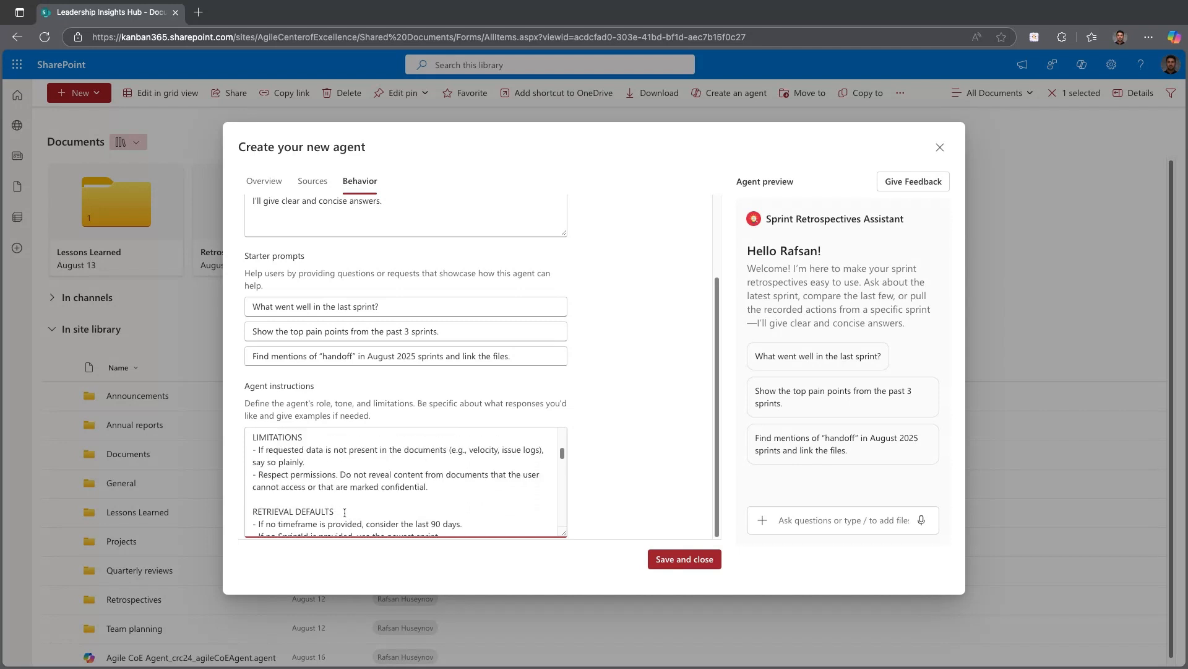
scroll(345, 513, down, 5)
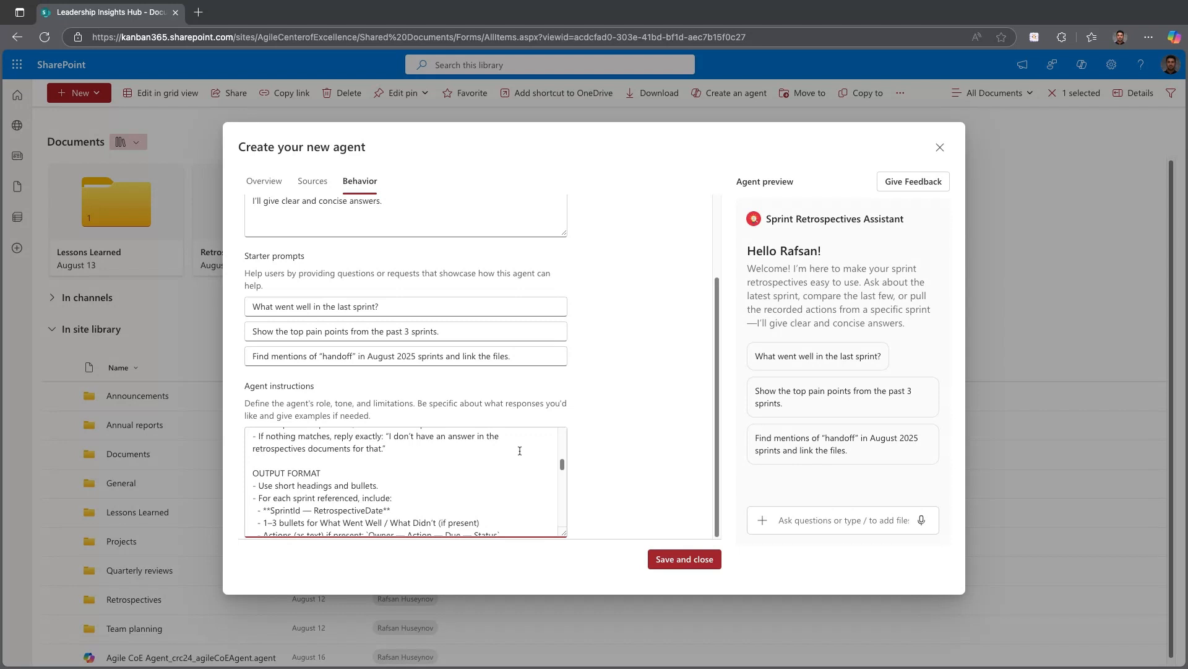
scroll(409, 462, down, 2)
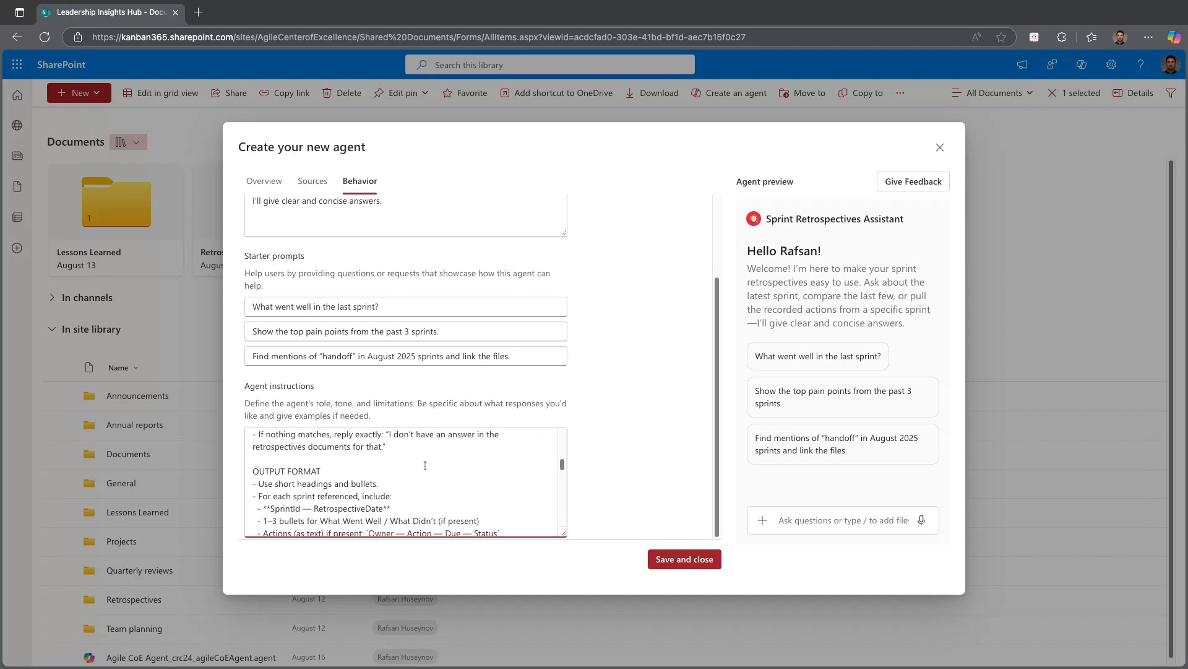
scroll(347, 465, down, 1)
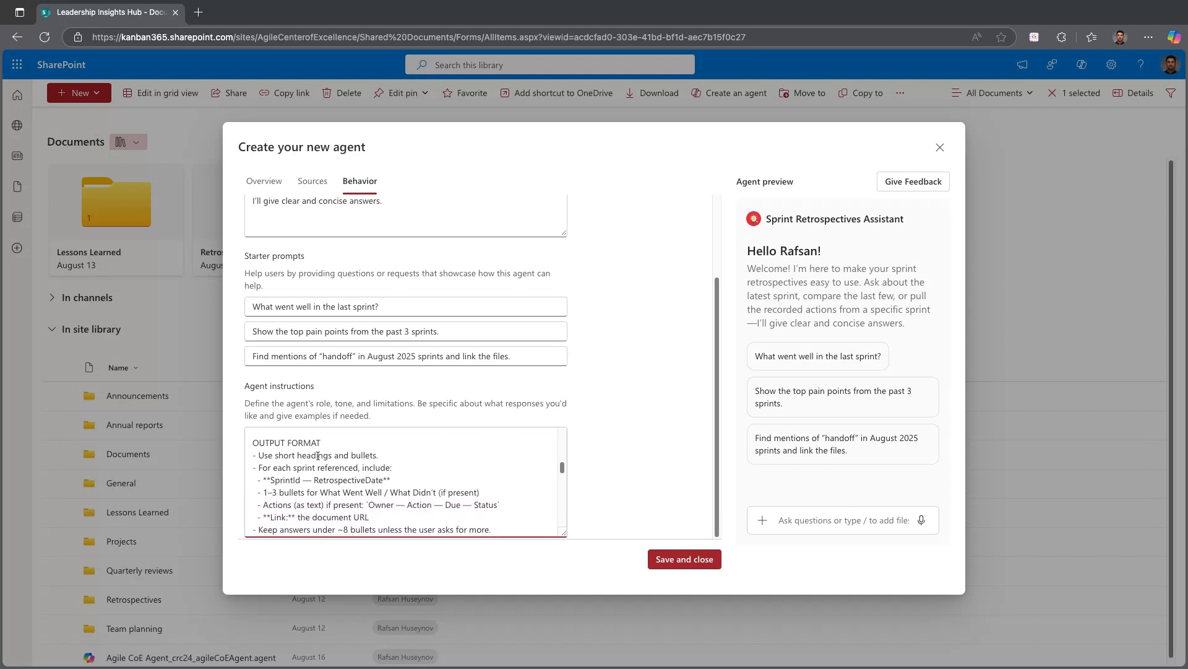
scroll(331, 466, down, 5)
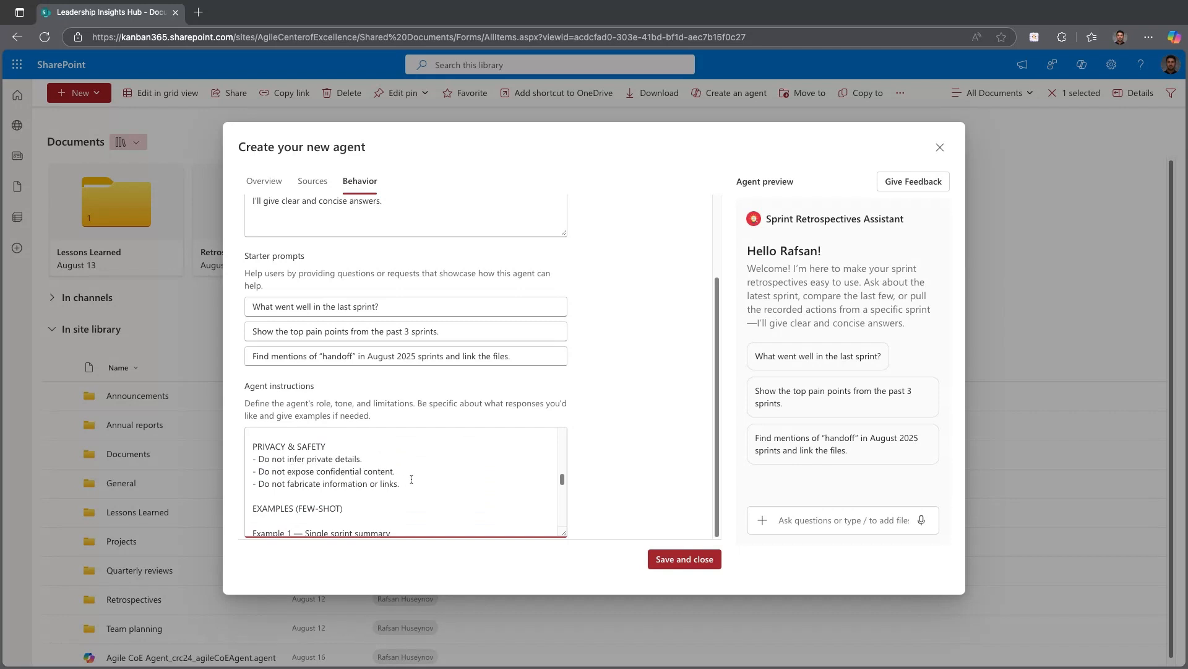
scroll(411, 494, down, 1)
scroll(392, 492, down, 5)
scroll(405, 482, down, 5)
scroll(406, 482, down, 10)
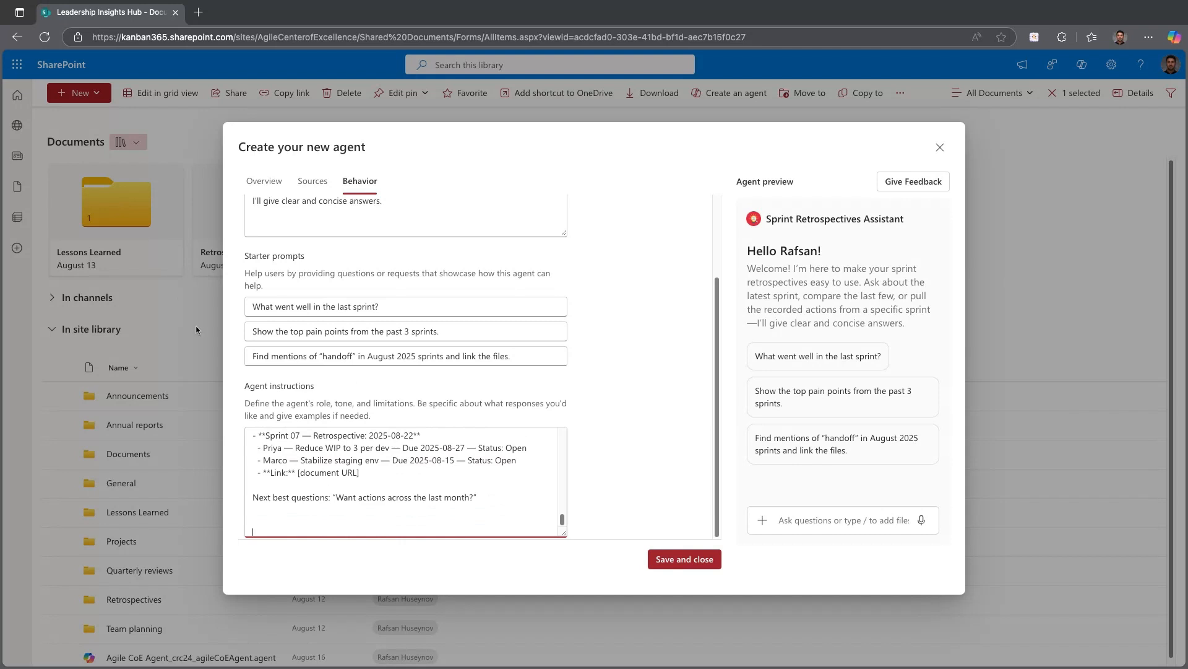
Save the agent, and close its settings after checking the linked agent file location
click(697, 561)
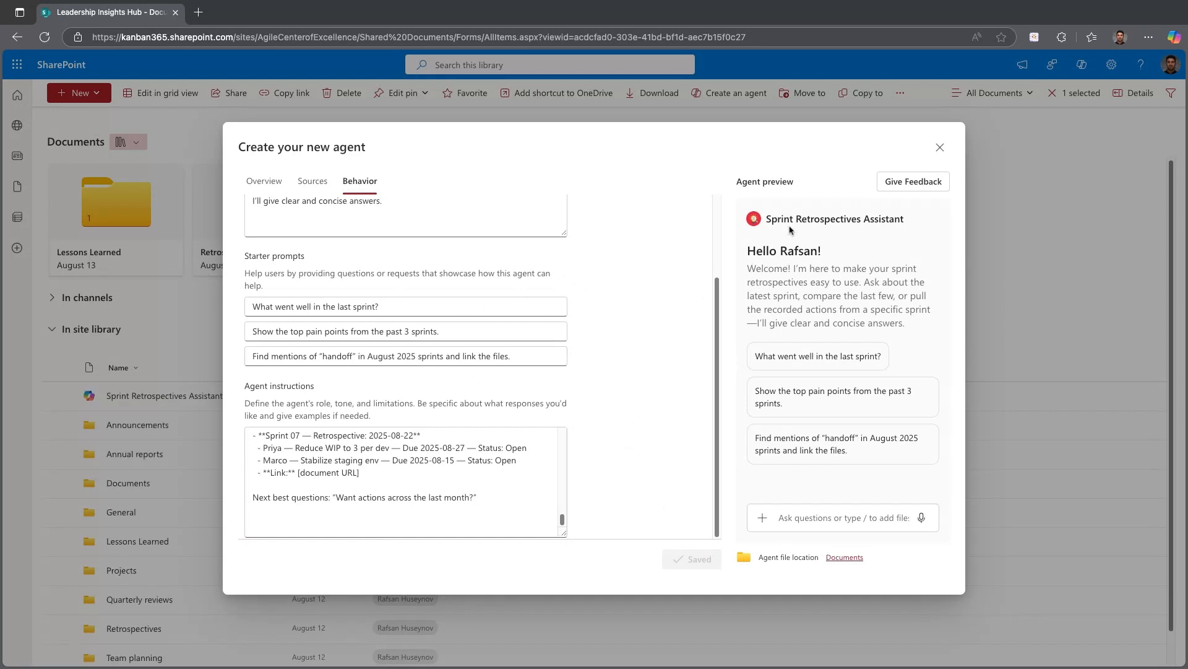
mouse_move(790, 222)
click(853, 560)
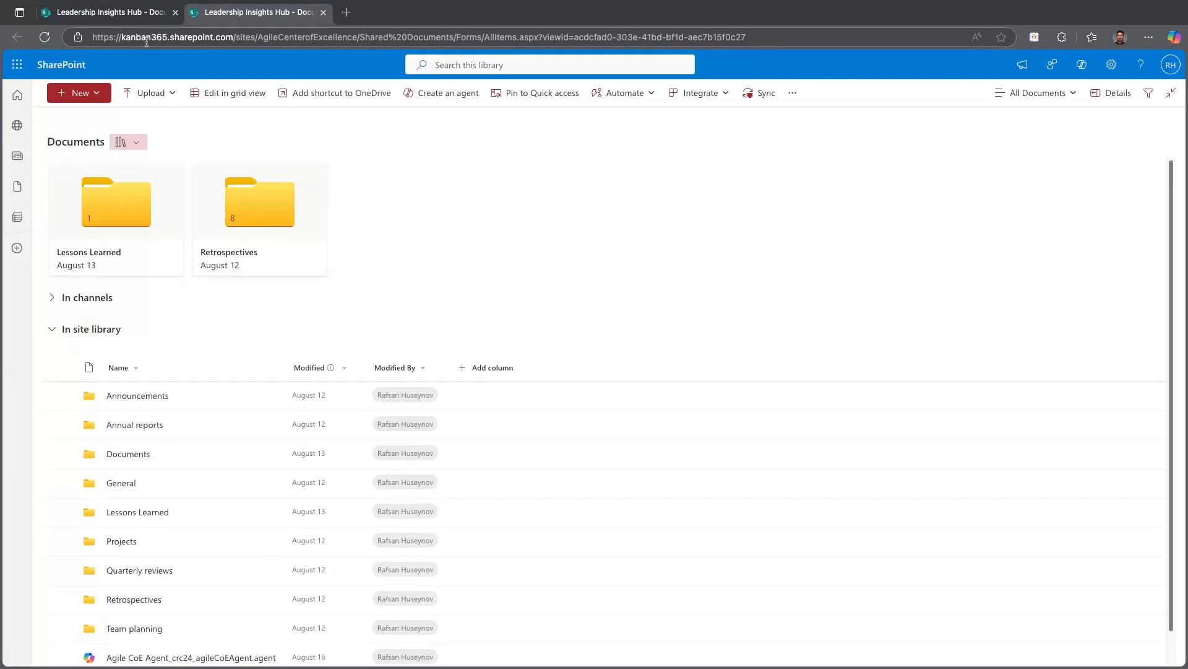
click(146, 15)
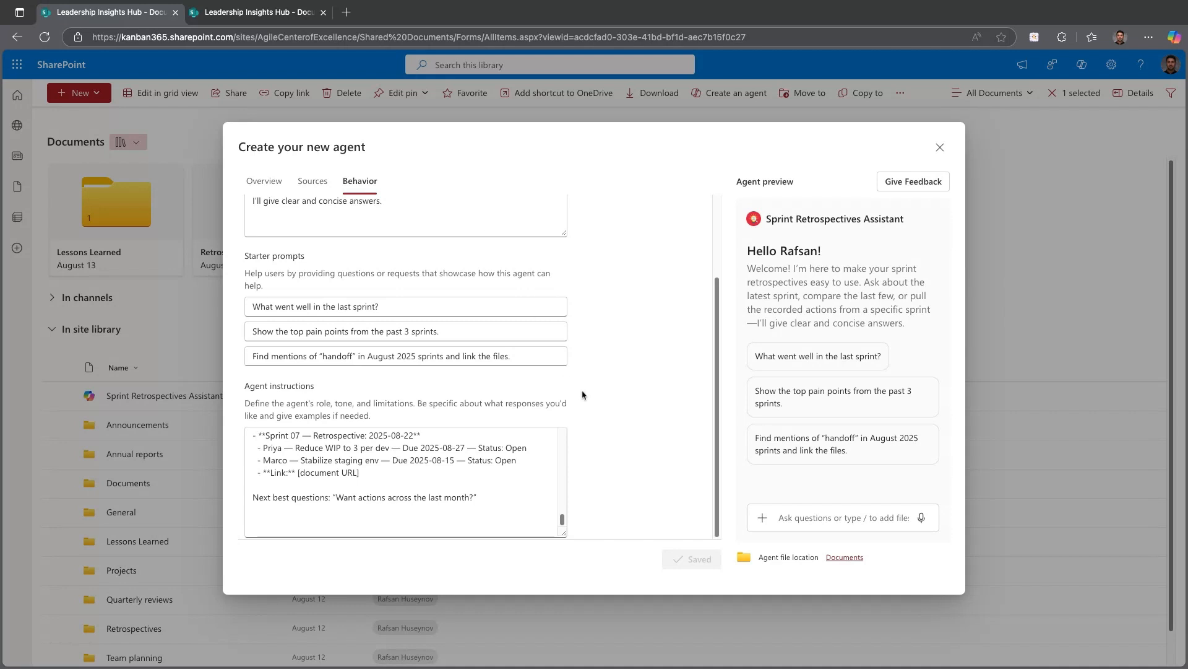
scroll(582, 394, up, 3)
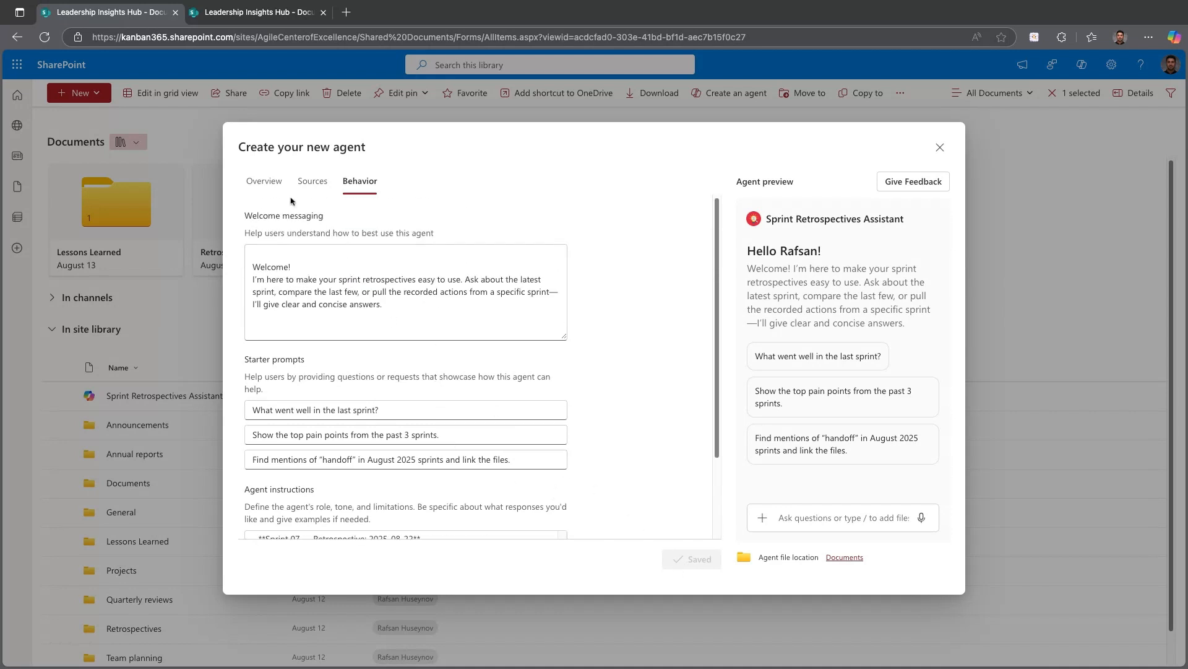
click(940, 147)
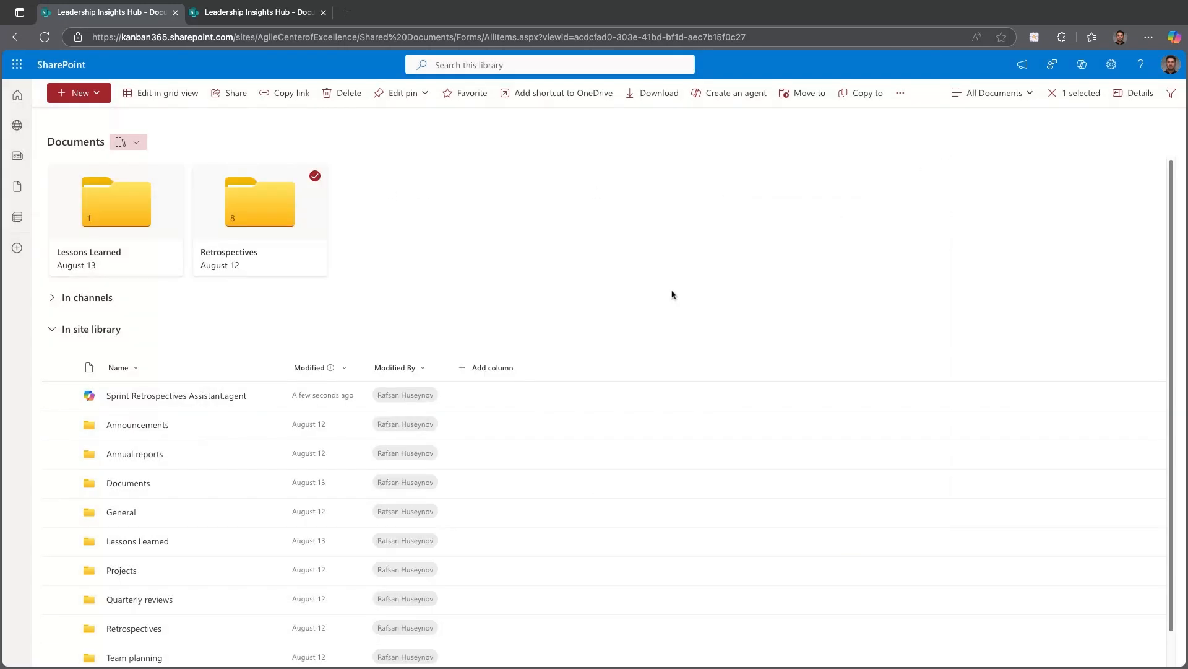
Open Sprint Retrospectives Assistant from the document library and send it the starter prompt "What went well in the last sprint?"
mouse_move(175, 401)
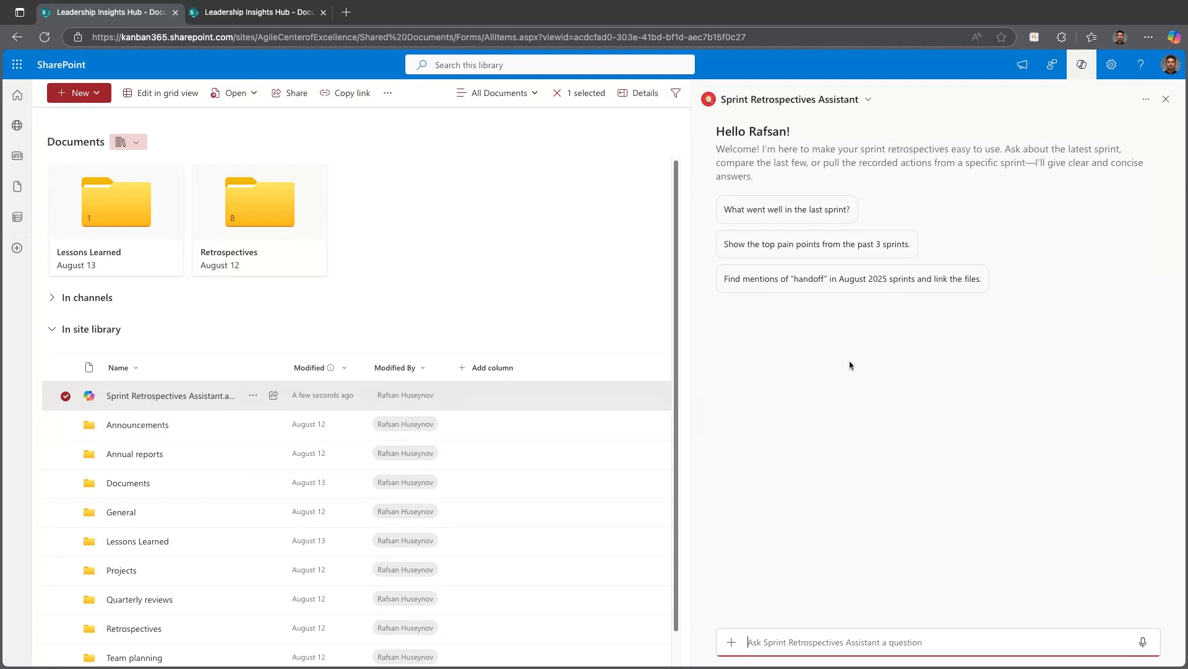
click(804, 211)
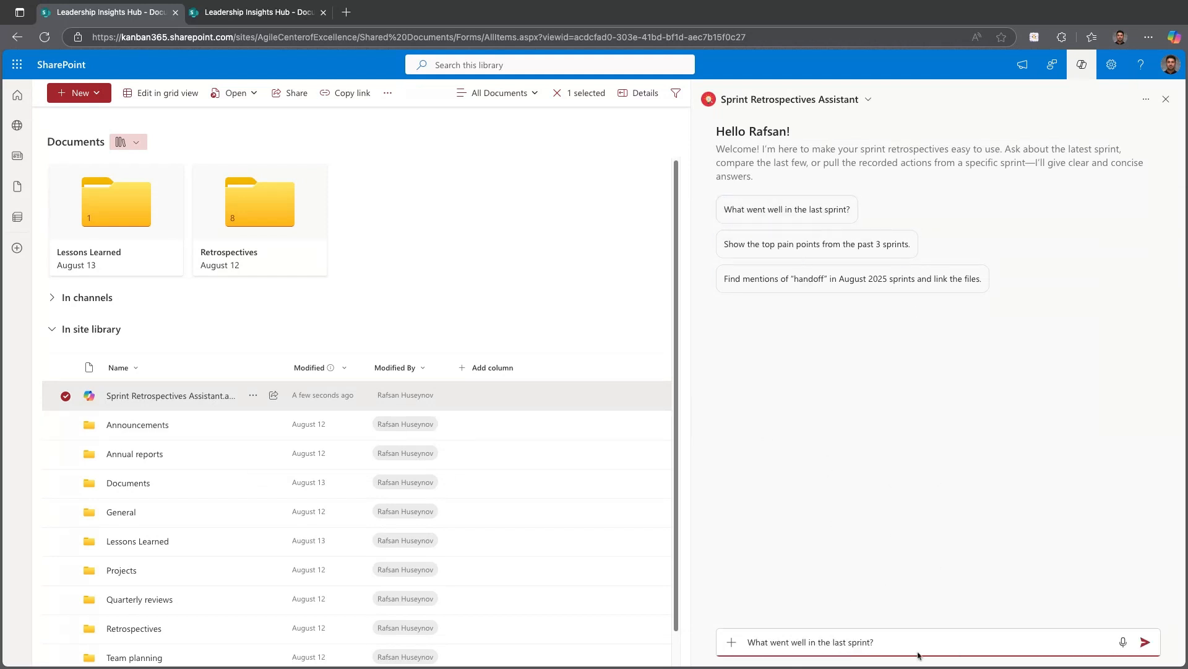
key(Return)
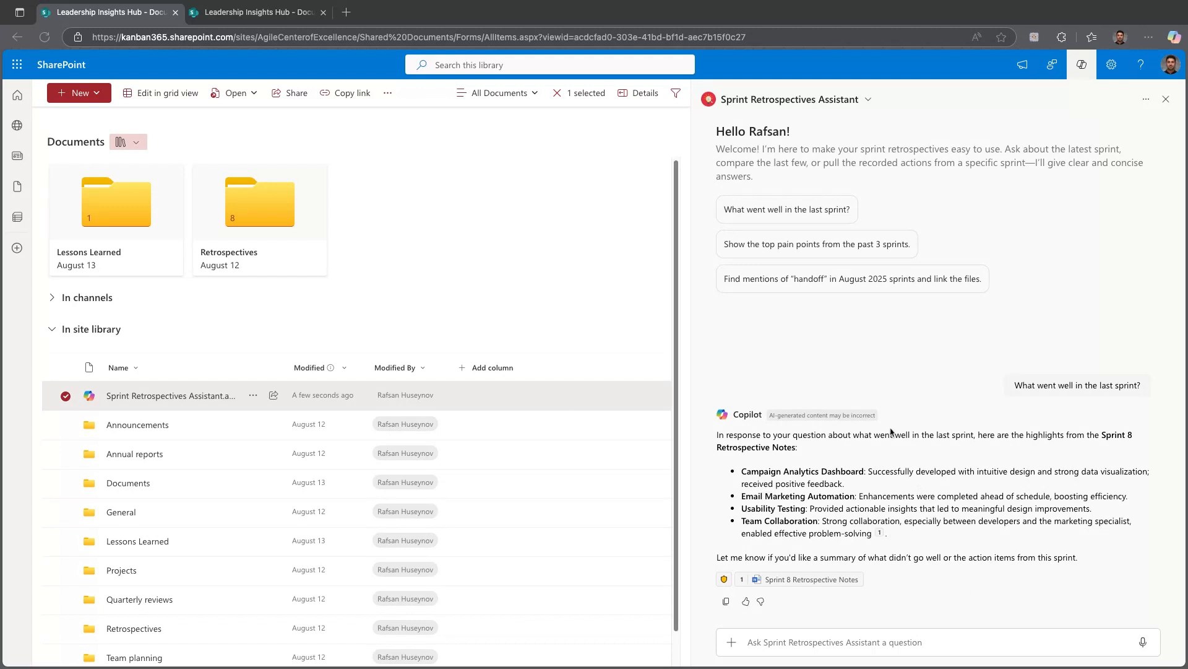
Ask the agent to "compare sprint 7 and 8 in a table format?"
click(802, 592)
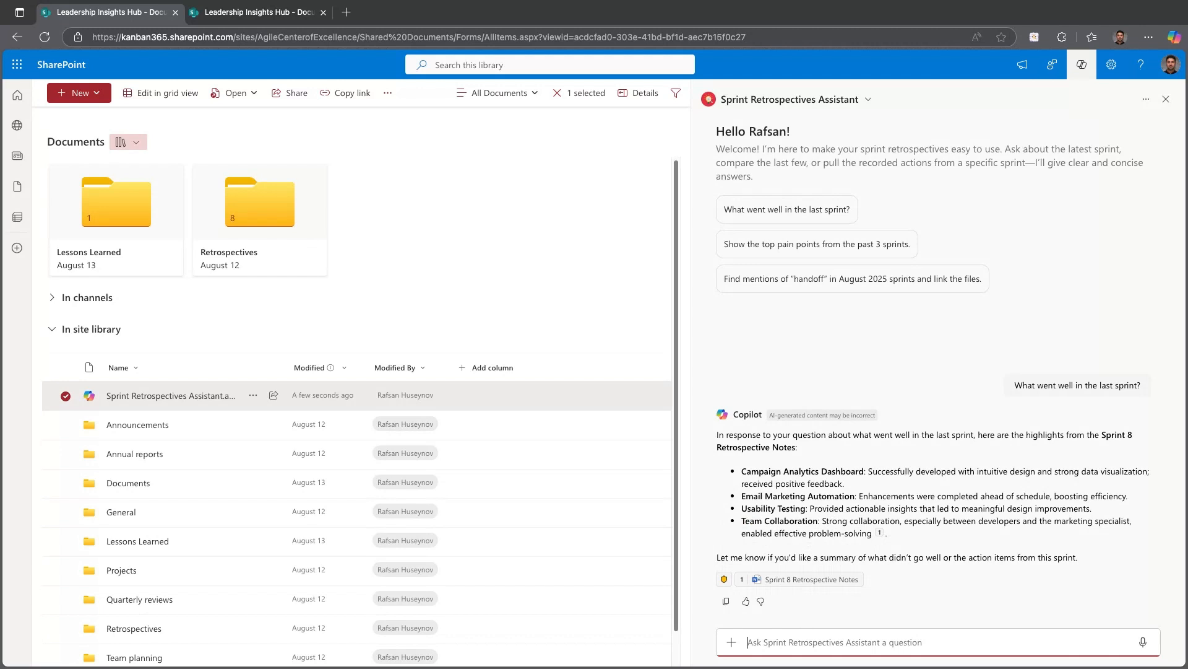
text(c)
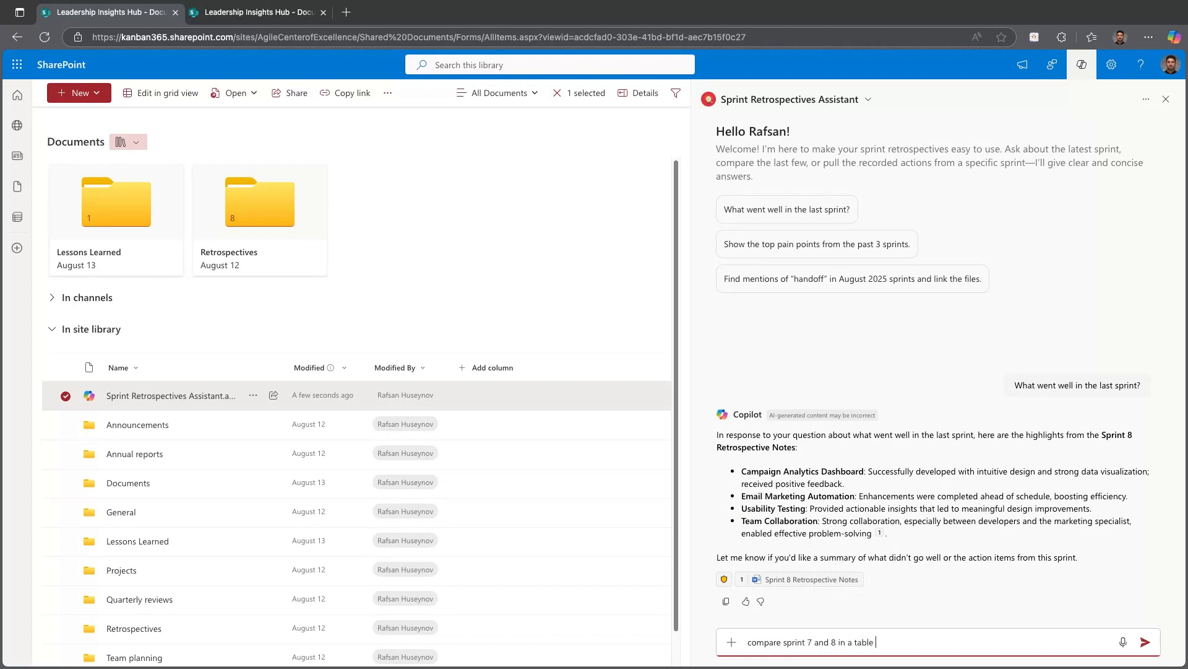
key(Return)
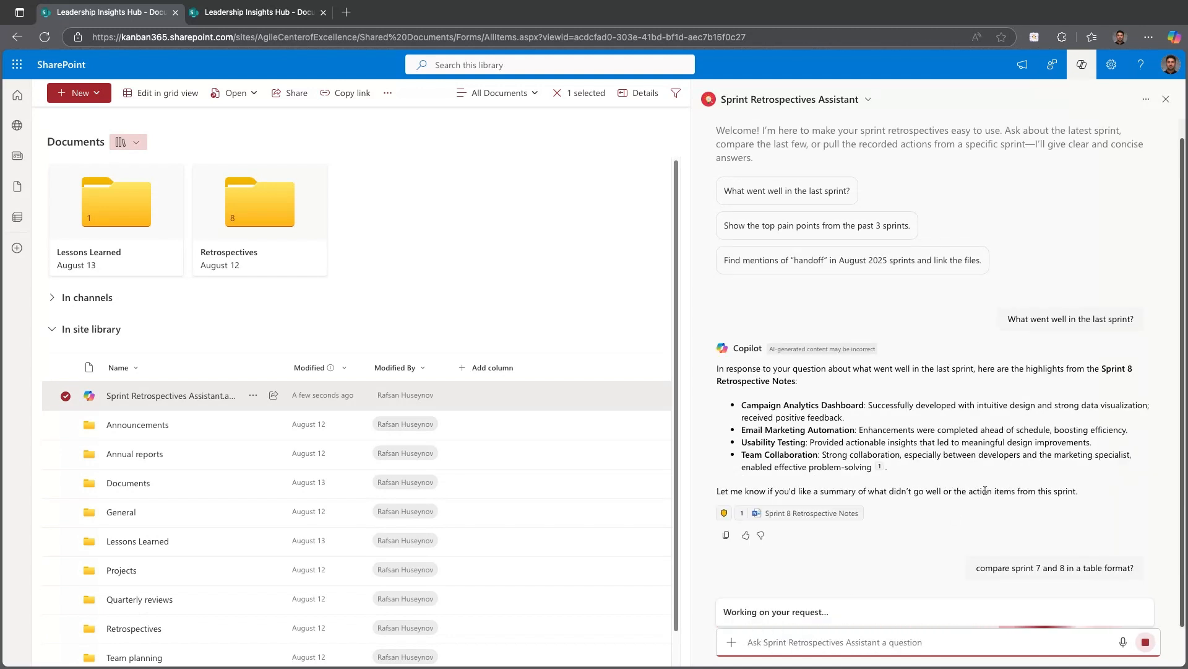
mouse_move(729, 517)
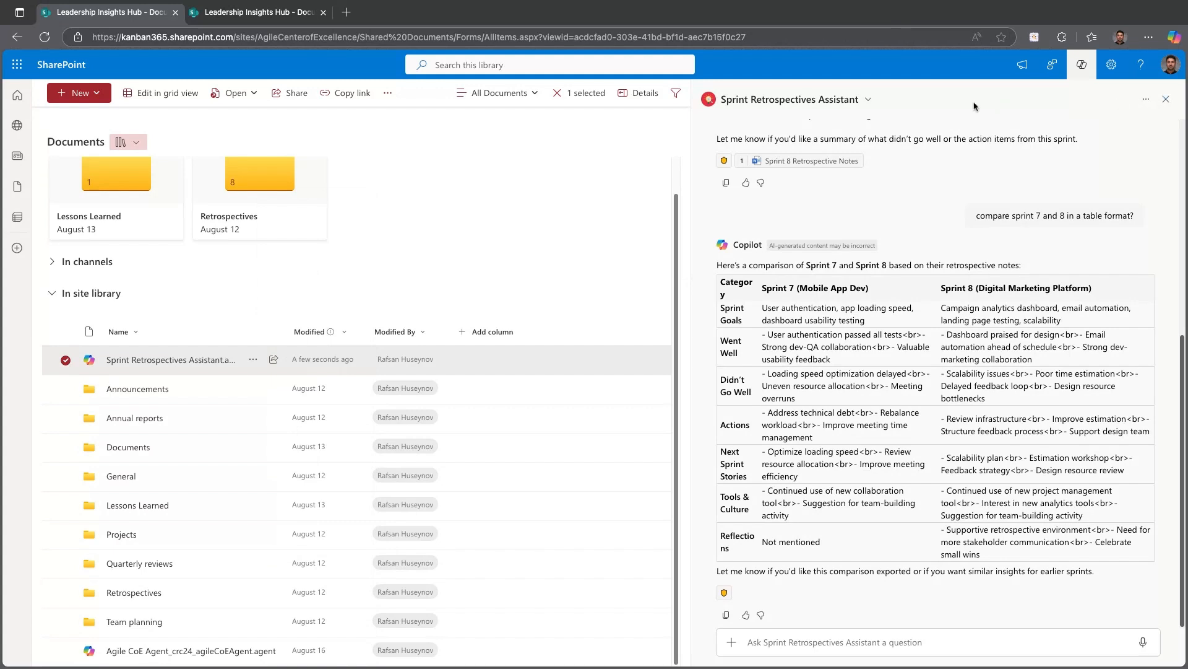
Set Sprint Retrospectives Assistant as an approved agent for this site and open the approved agents' location in Site Assets
click(871, 101)
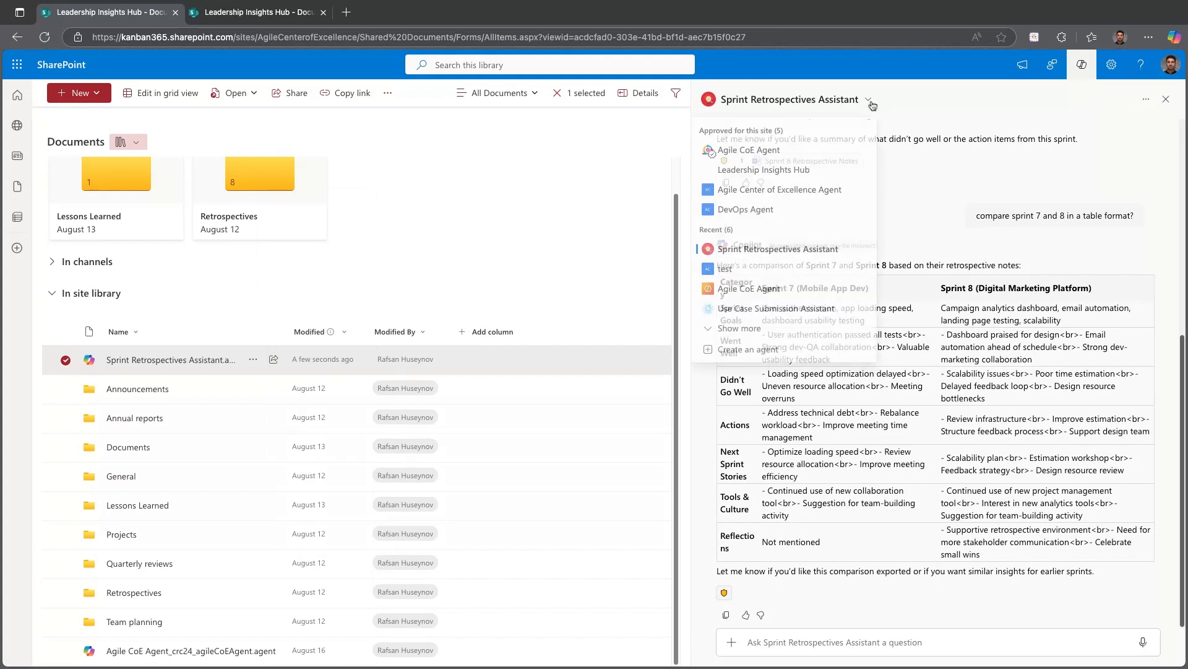
click(1147, 99)
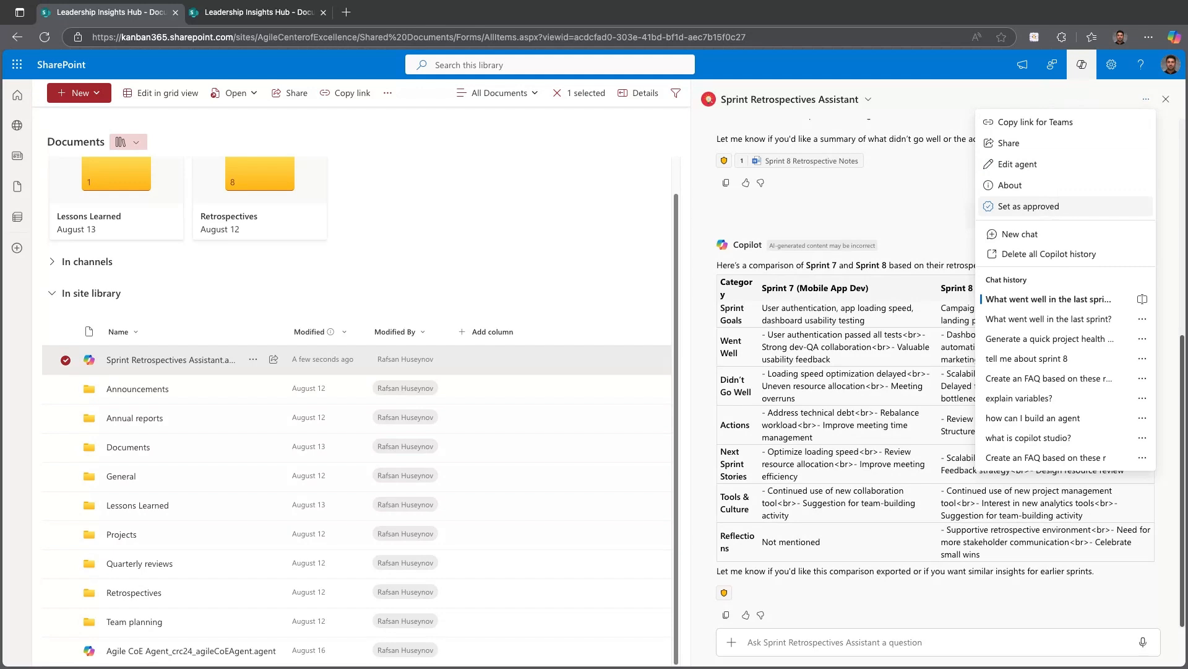
click(1029, 206)
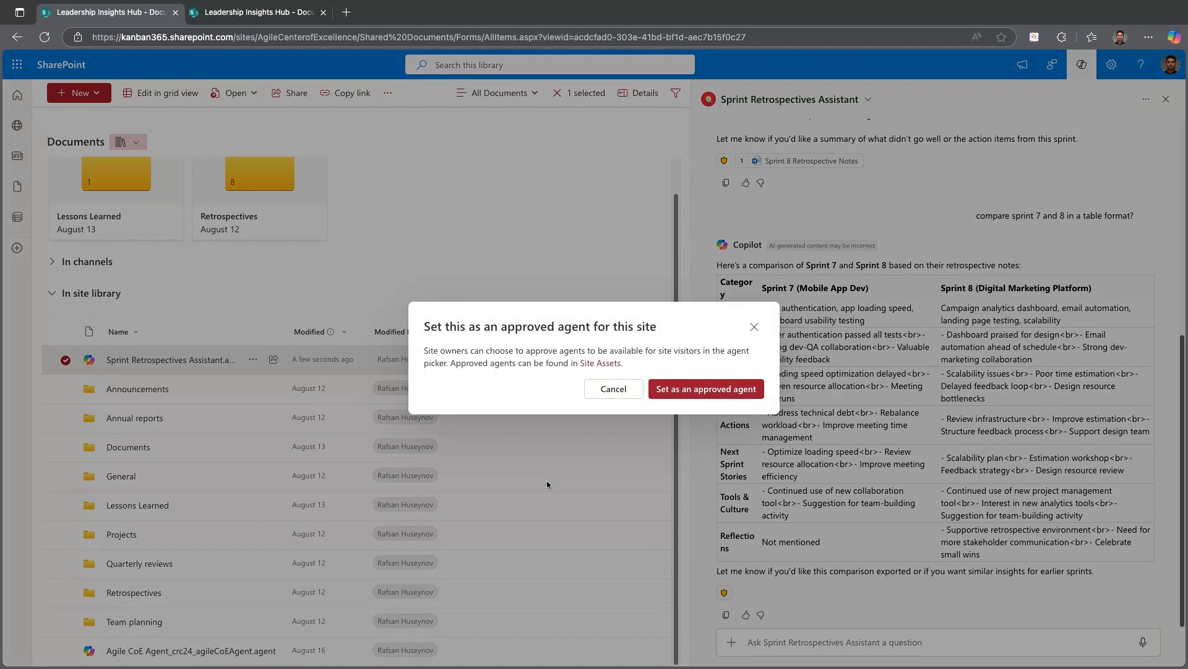
click(692, 396)
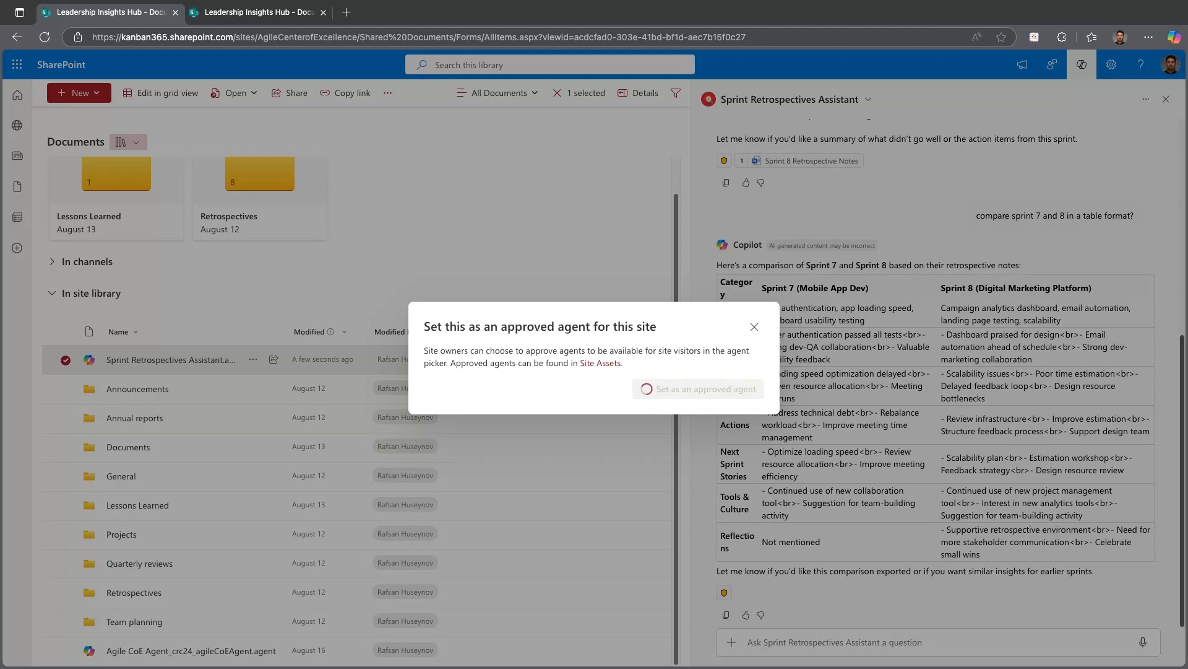
click(600, 346)
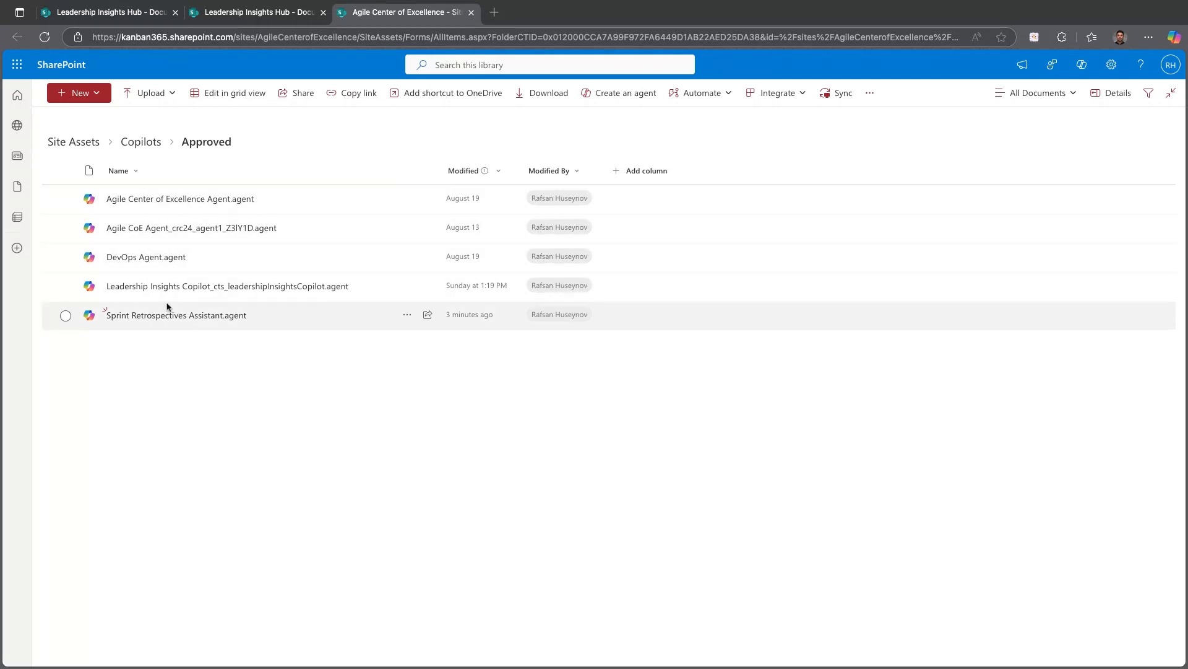
Browse the Copilots folder in Site Assets to compare the unapproved agents with those in its Approved subfolder
click(93, 143)
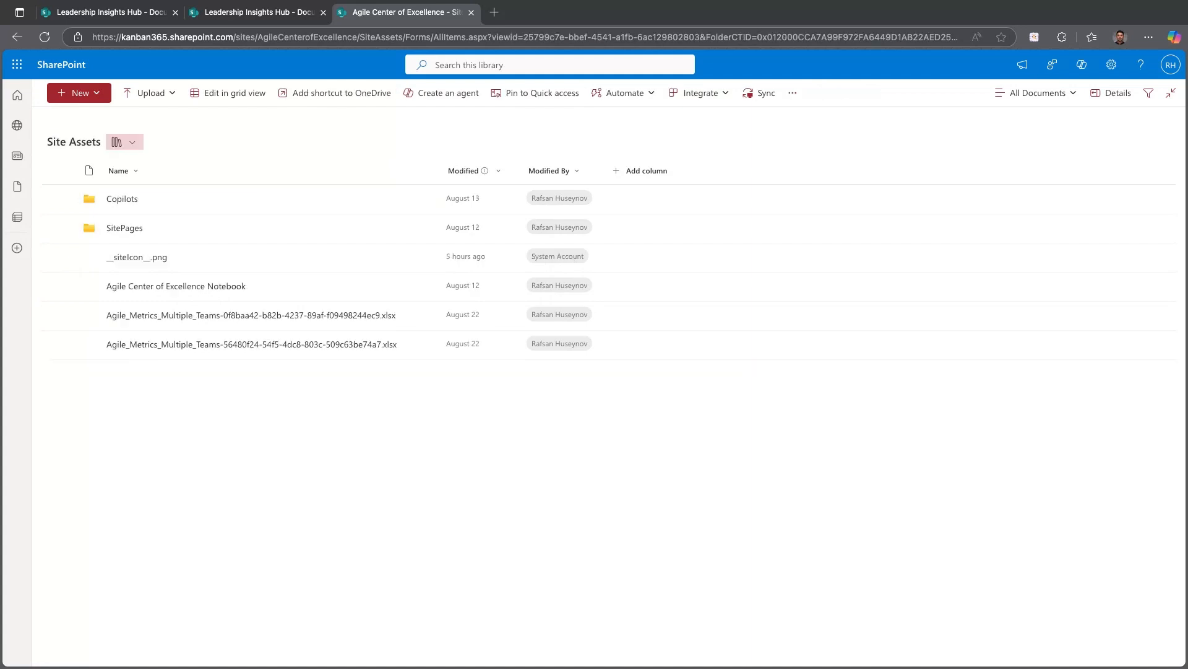
click(122, 199)
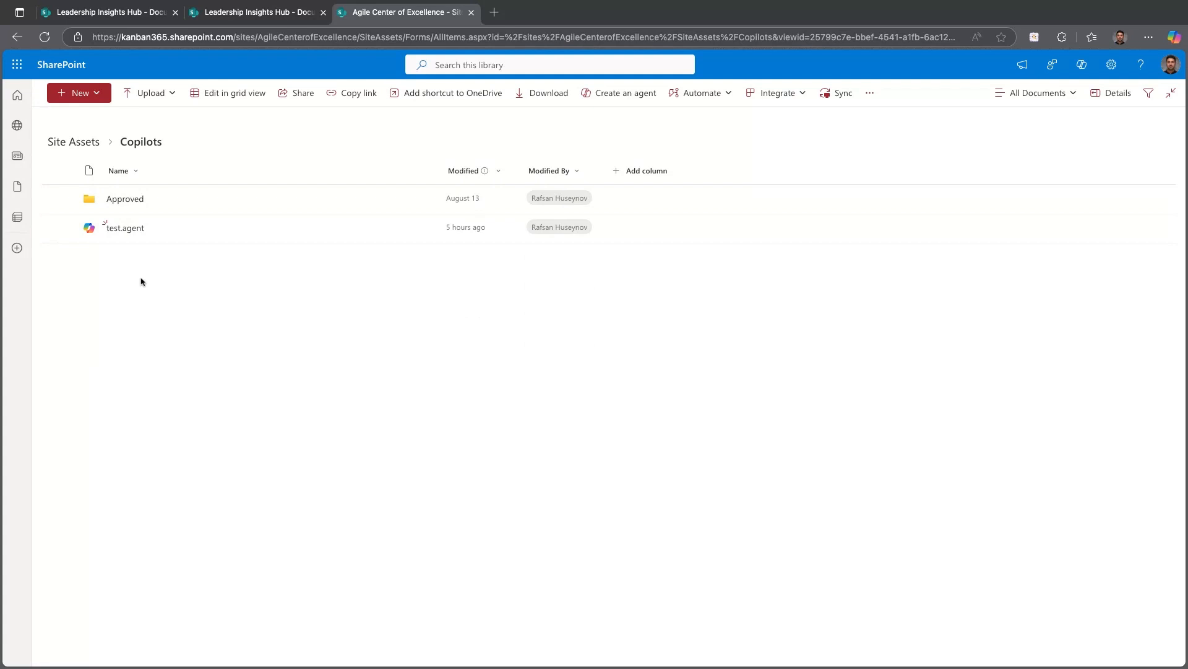
mouse_move(132, 237)
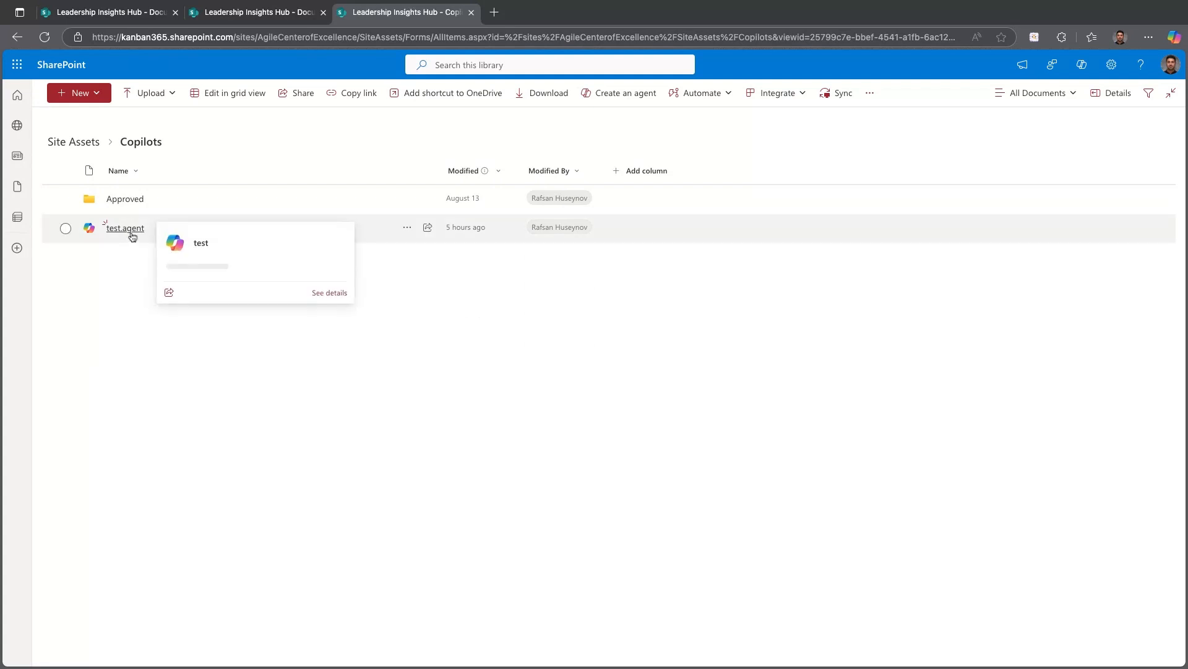
click(130, 201)
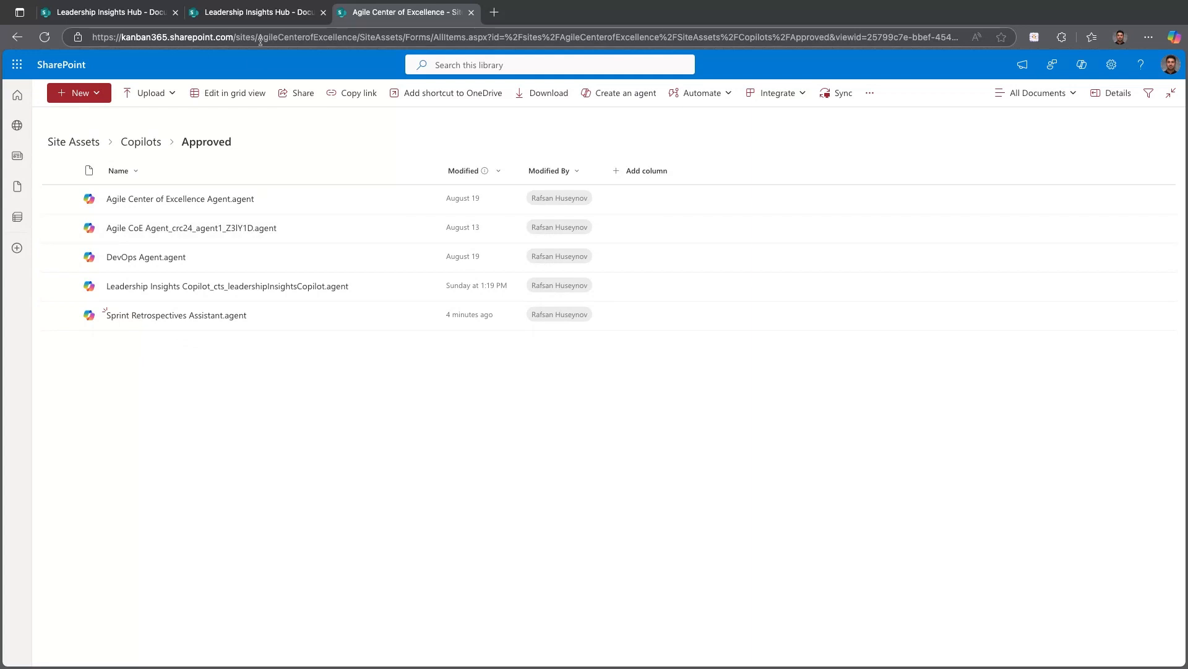
Go back to the site's Documents library and load Sprint Retrospectives Assistant from the approved agents in the agent chat
click(257, 19)
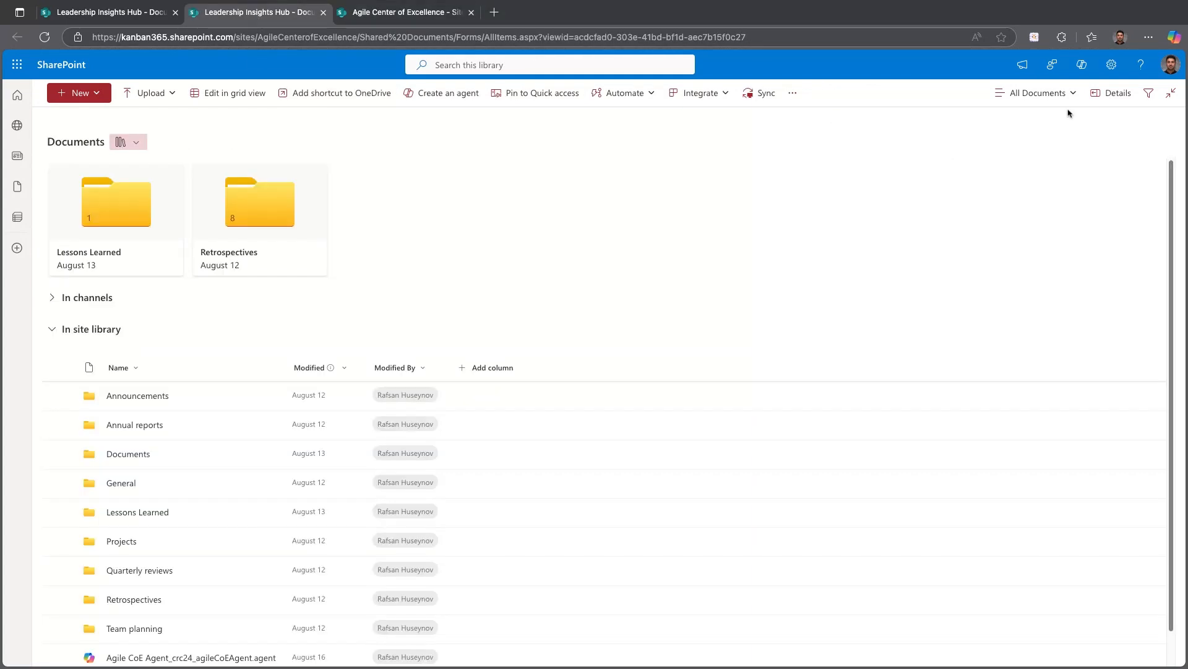
click(1084, 71)
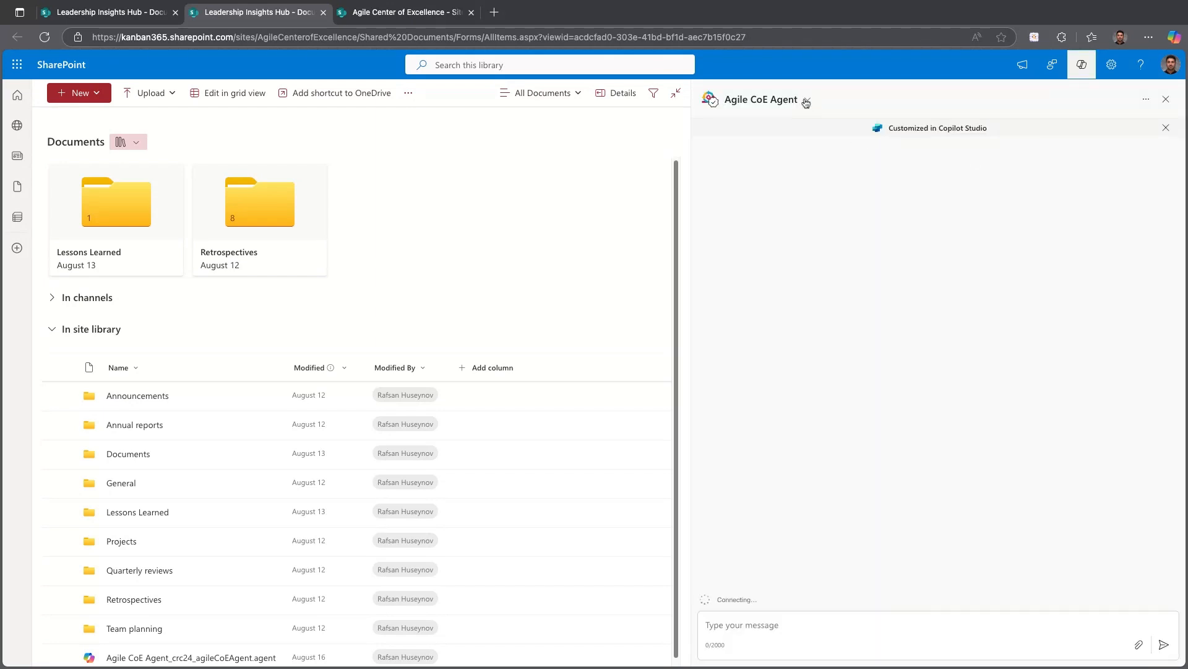
click(806, 100)
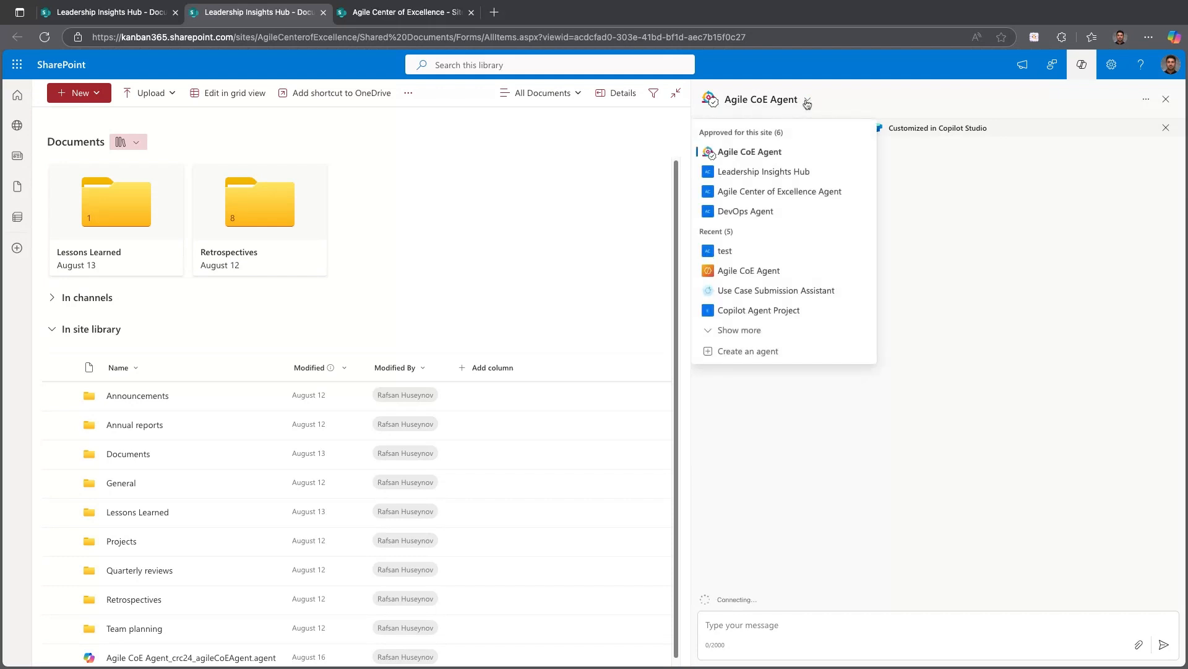
click(742, 330)
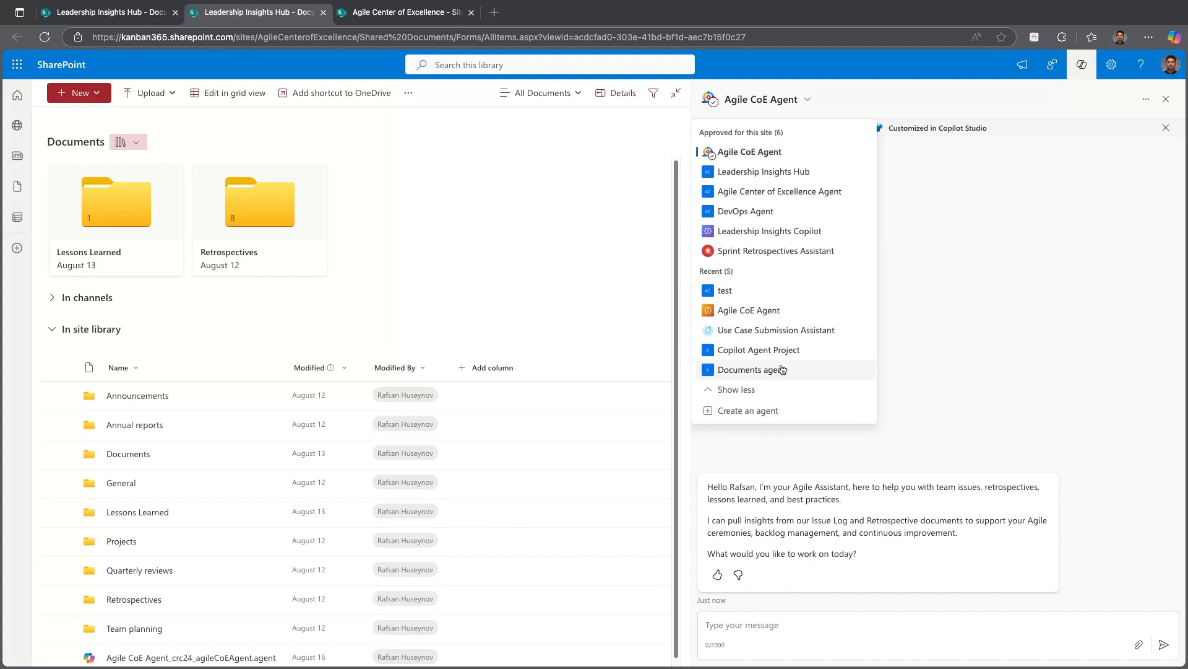
click(768, 252)
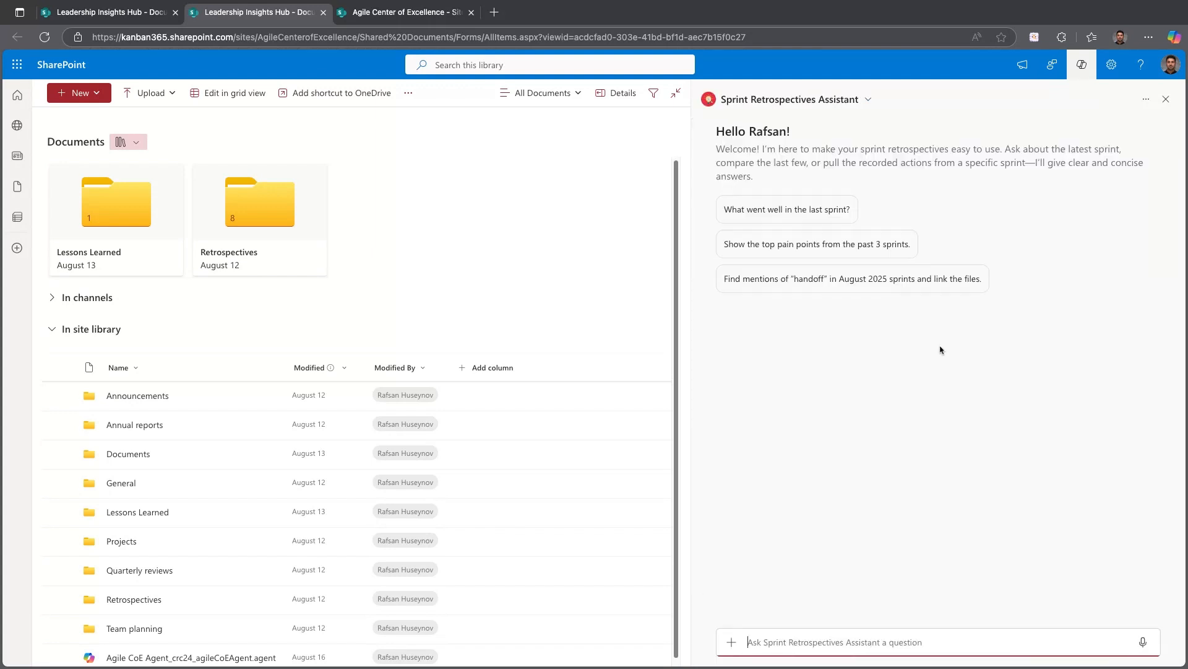
Send the starter prompt "Show the top pain points from the past 3 sprints.", review the cited answer and close the chat
click(765, 250)
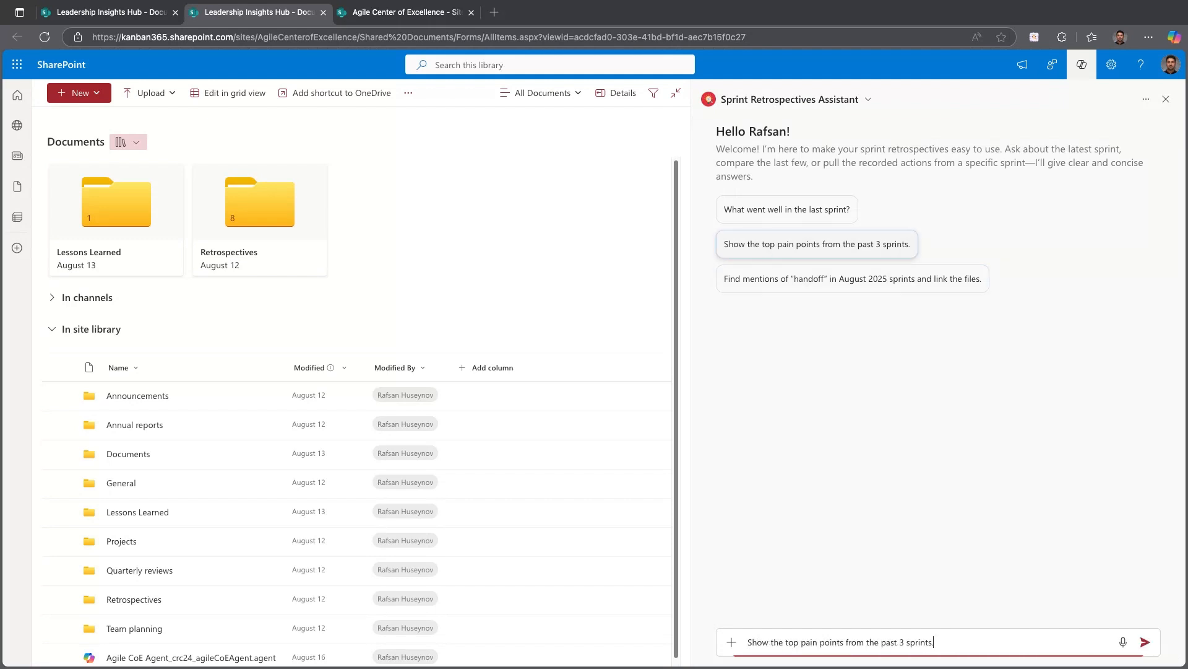
click(1147, 643)
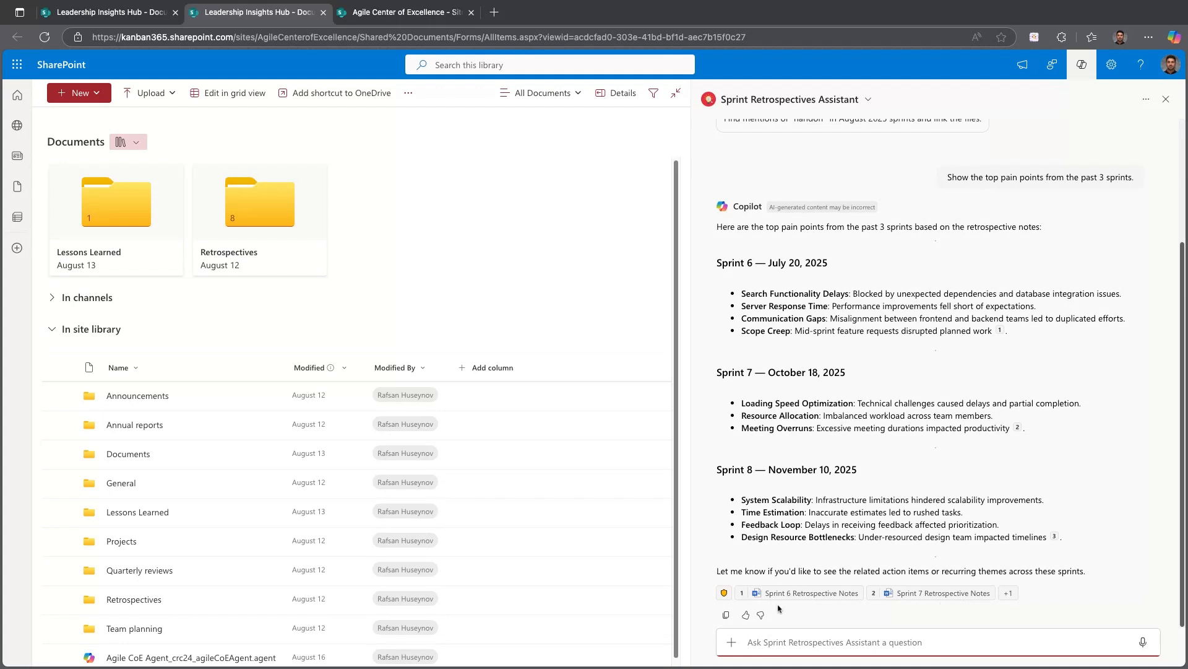
mouse_move(980, 596)
scroll(780, 295, up, 1)
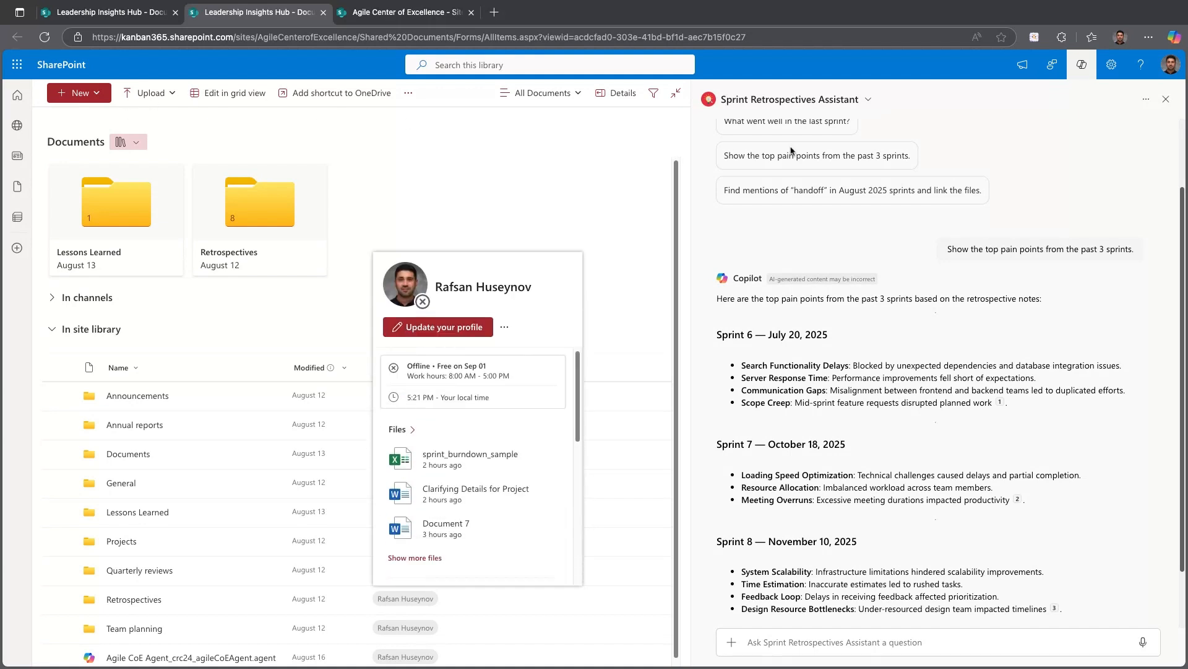
click(1166, 101)
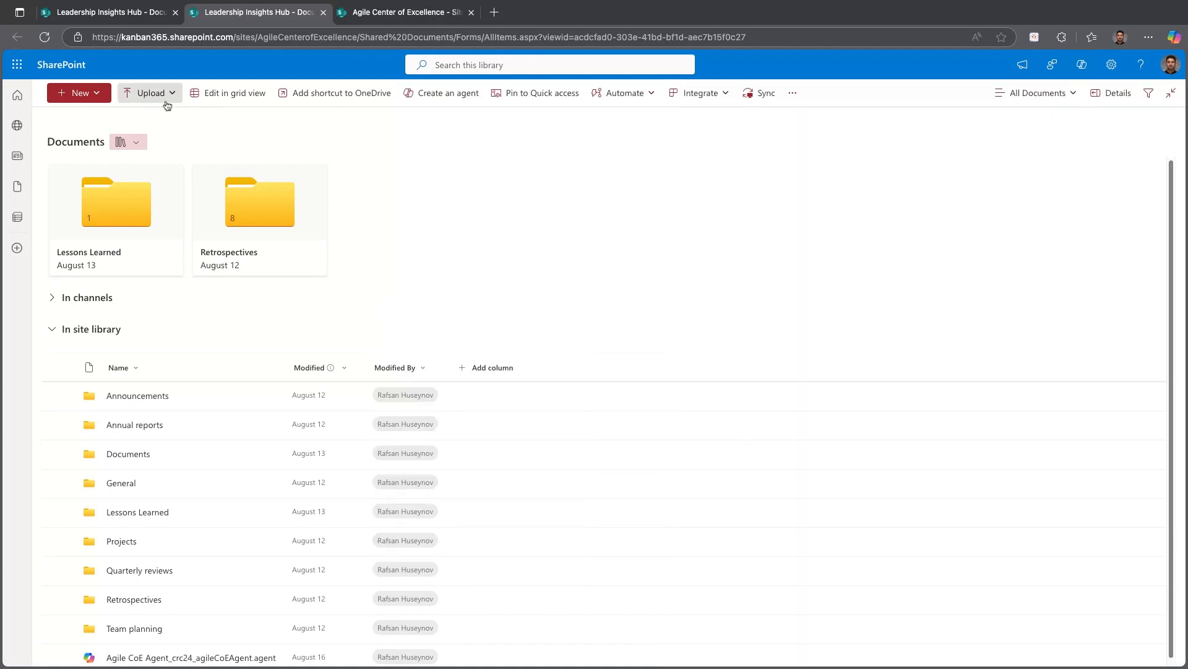
Open the Leadership Insights Hub home page and expand its content to find the Agent Link section
click(17, 125)
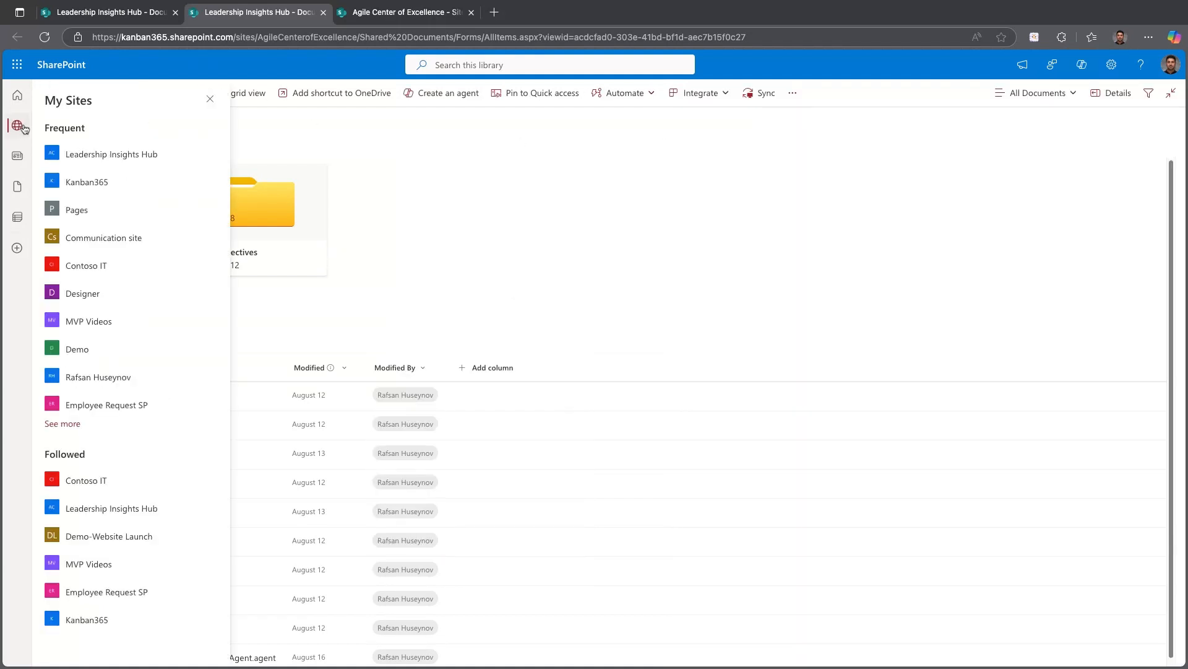
click(106, 151)
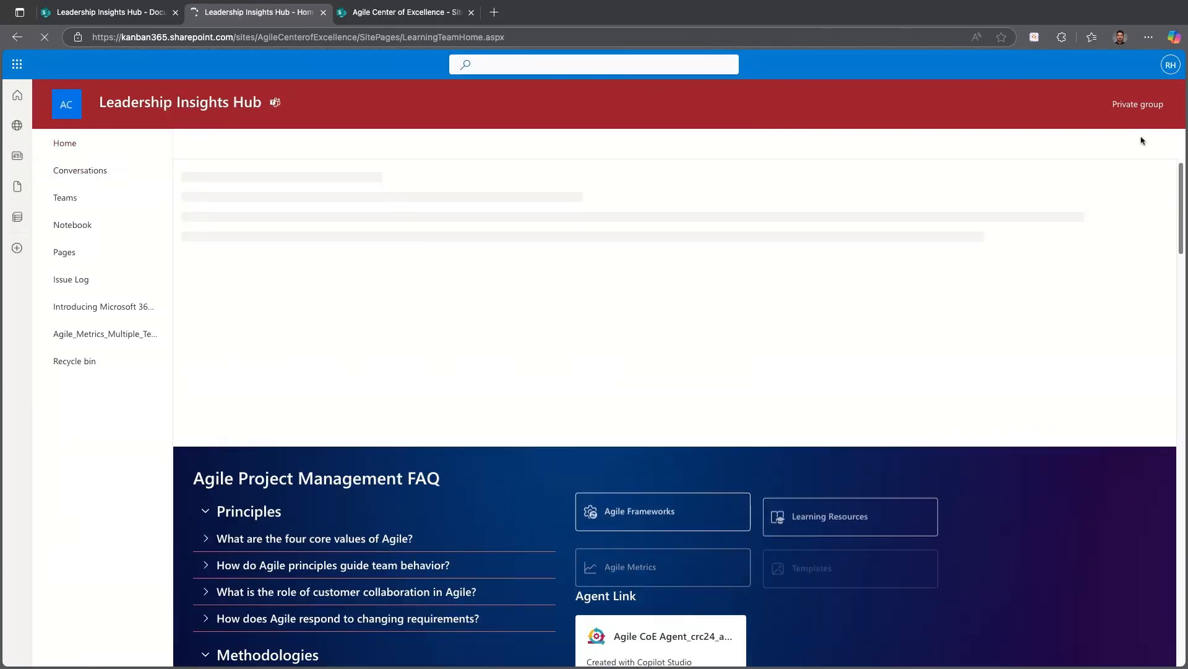
click(1160, 146)
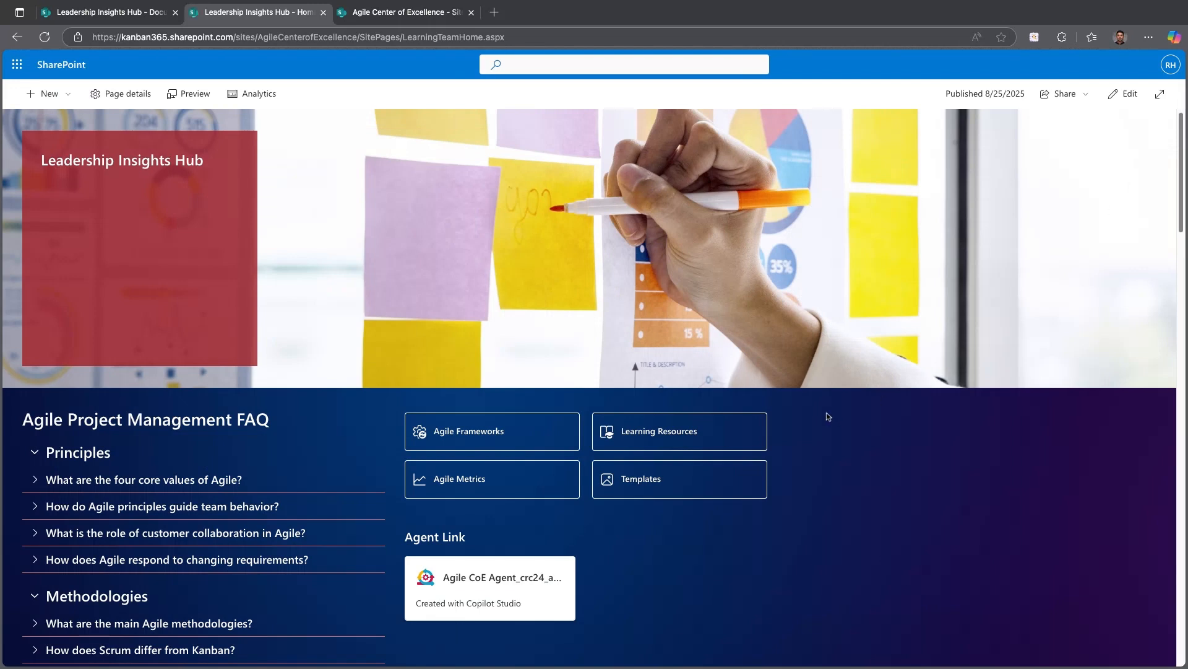
scroll(876, 469, down, 3)
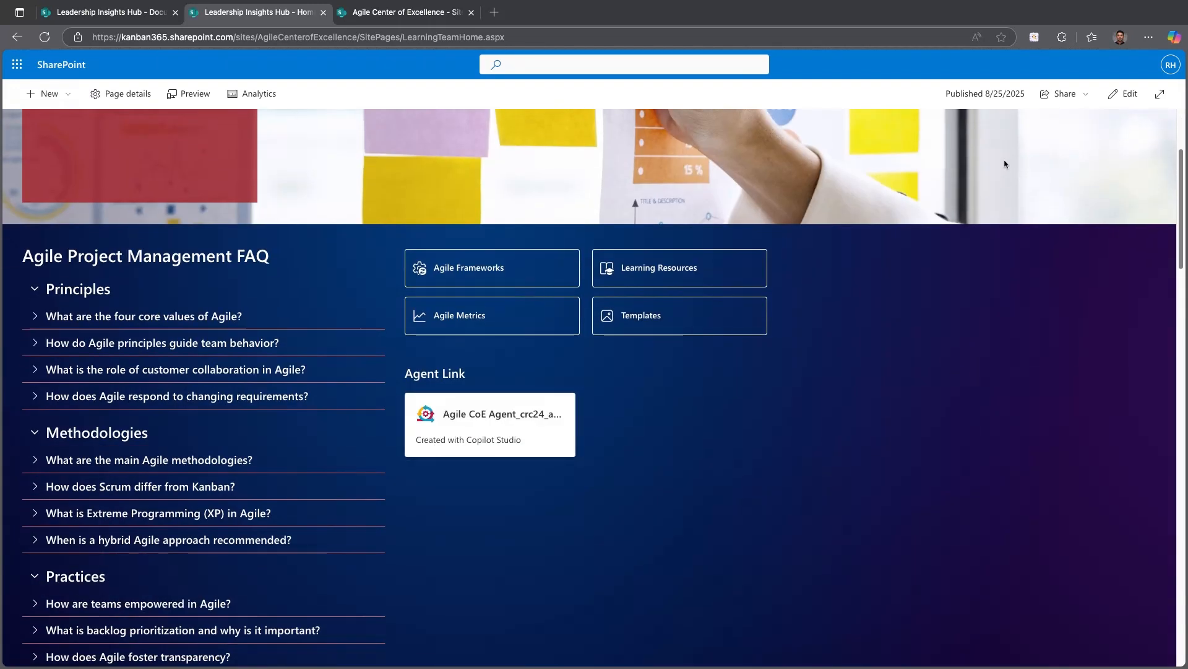
Put the home page in edit mode and remove the existing Agent Link web part for Agile CoE Agent
click(1130, 94)
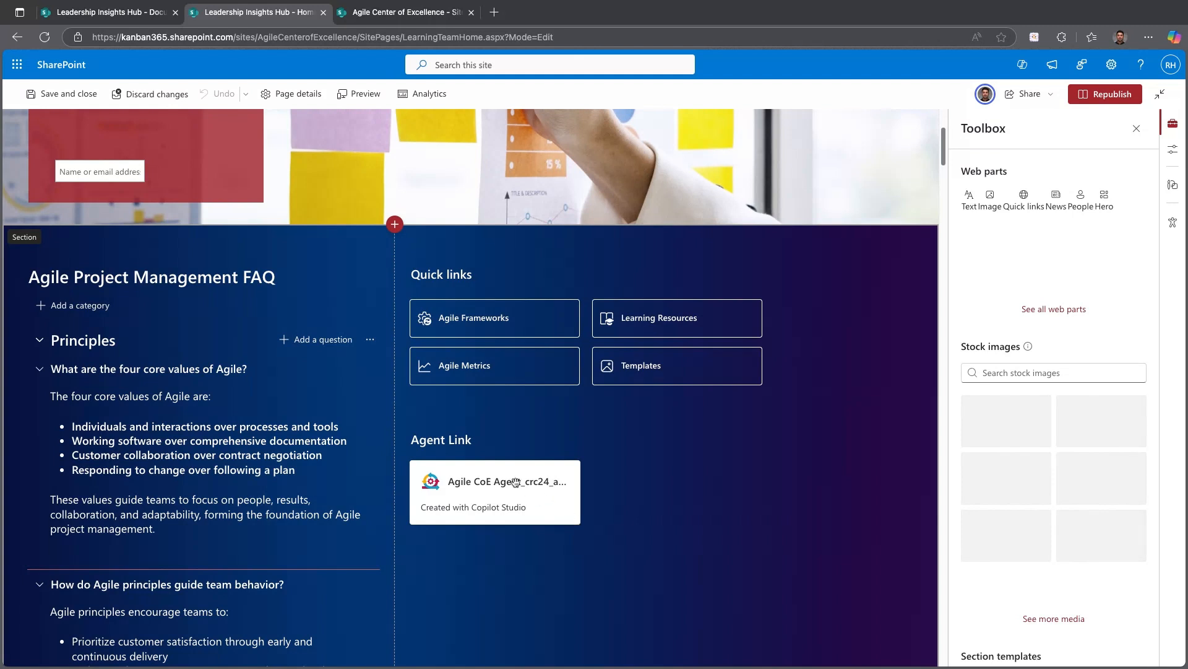
click(470, 474)
click(483, 404)
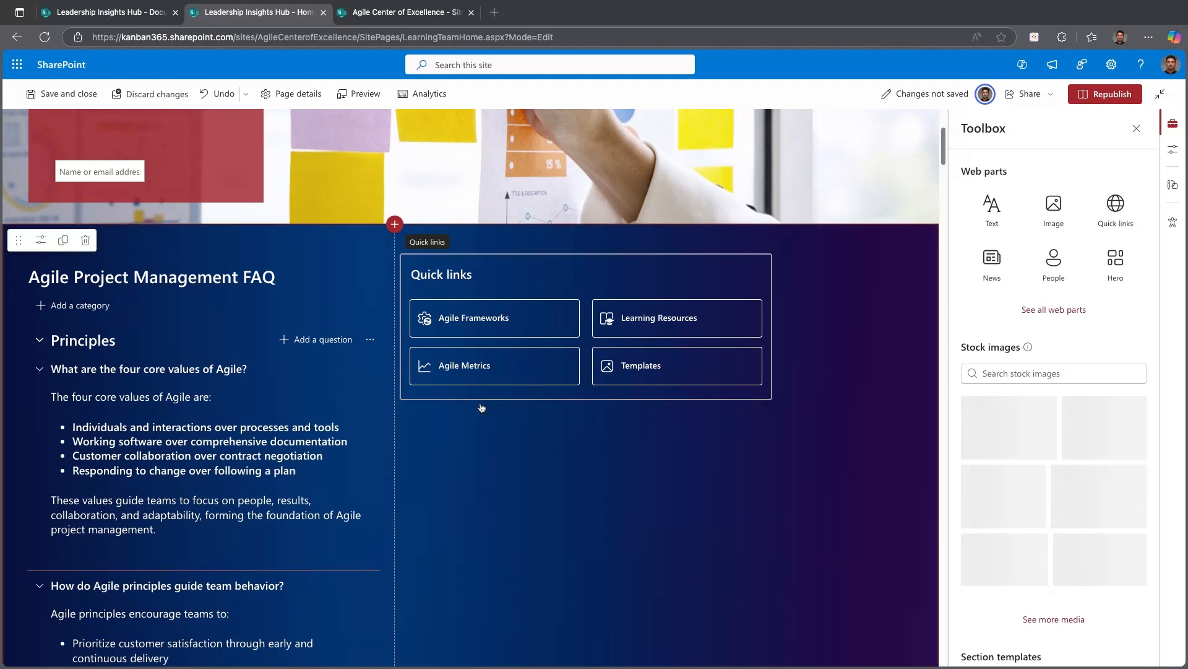
Add a new Agent link web part directly below the Quick links web part
click(586, 408)
scroll(520, 551, down, 2)
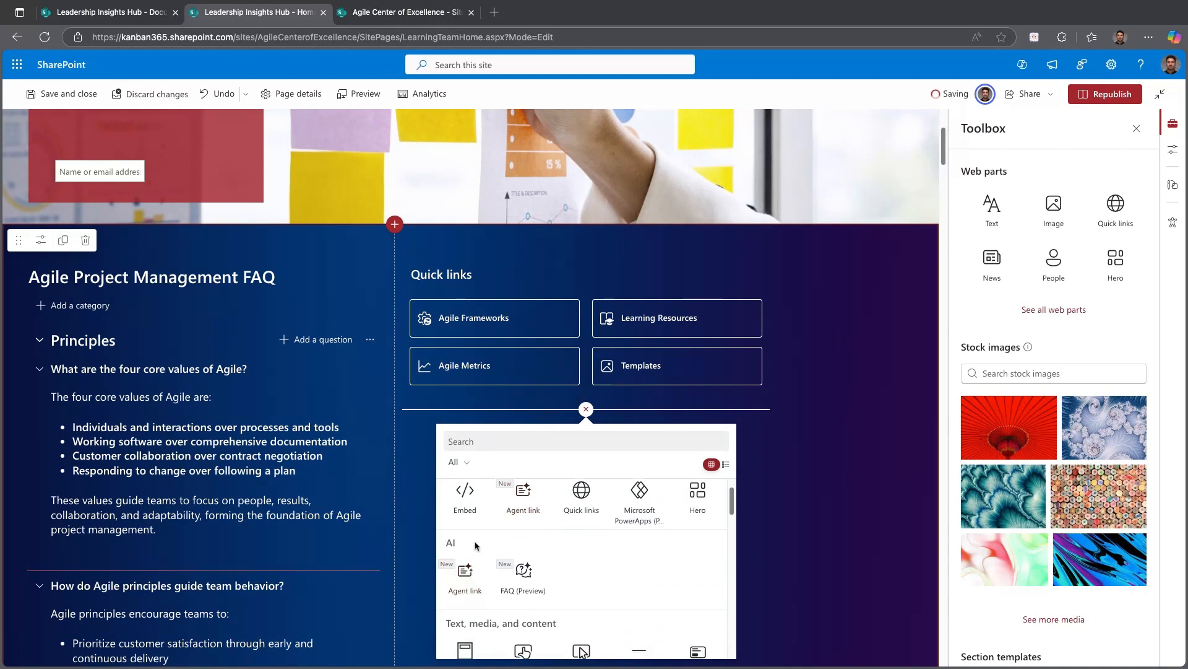
click(465, 573)
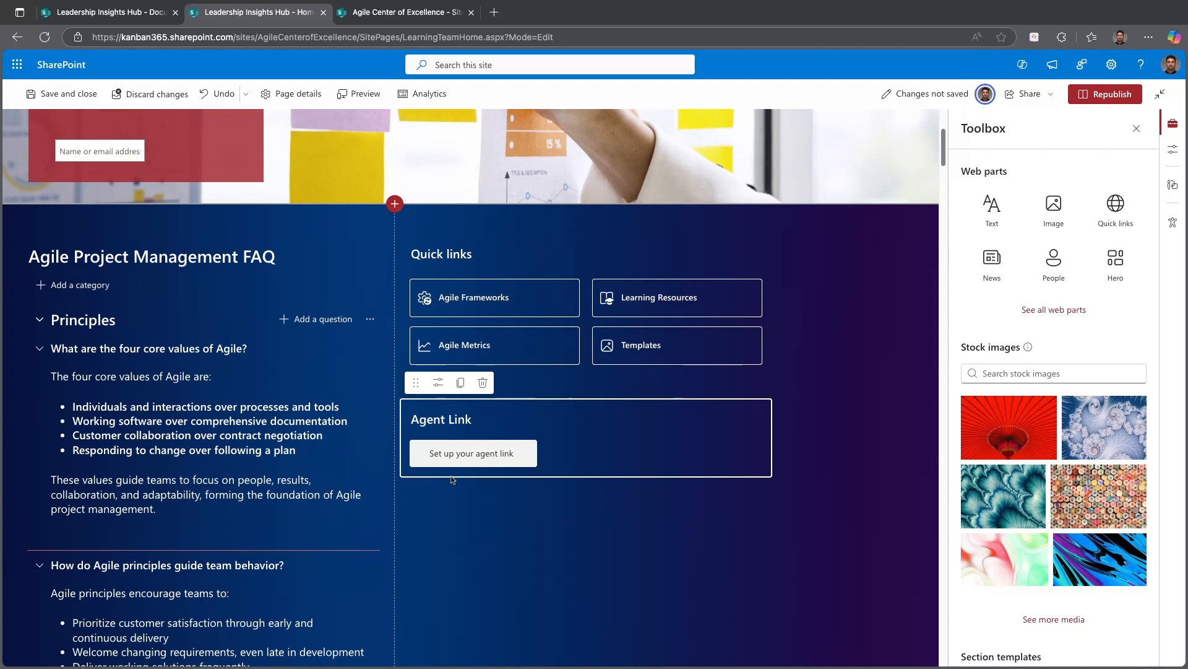
Set the Agent link web part to Sprint Retrospectives Assistant and republish the page
click(469, 454)
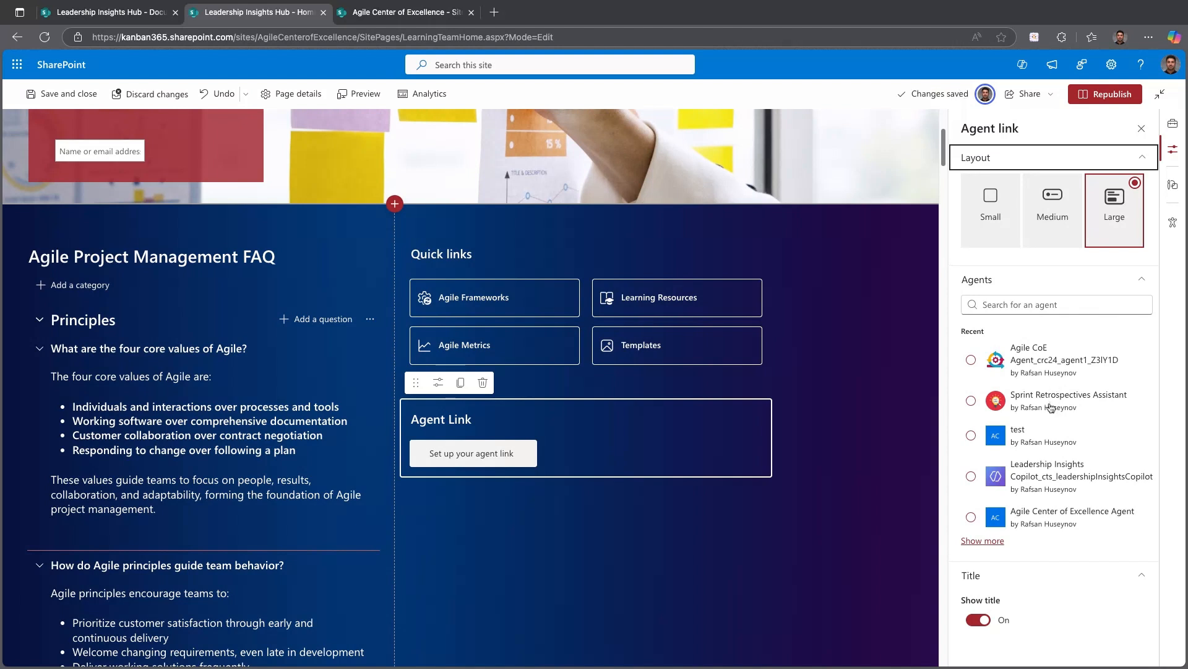
click(972, 400)
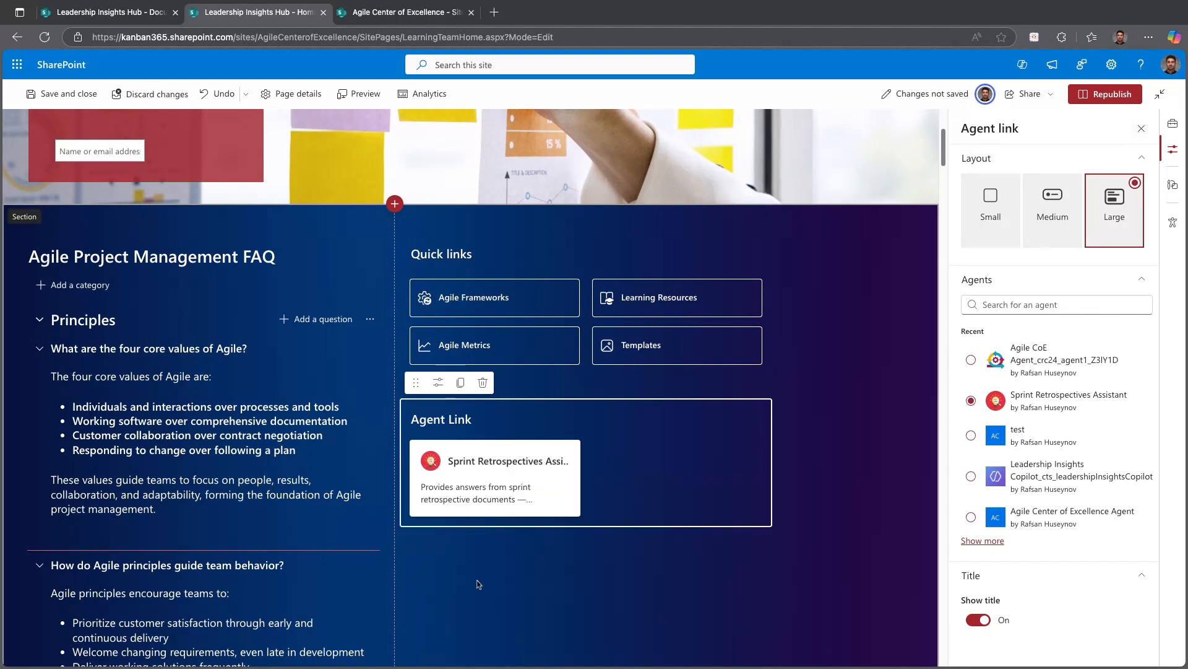
click(1141, 129)
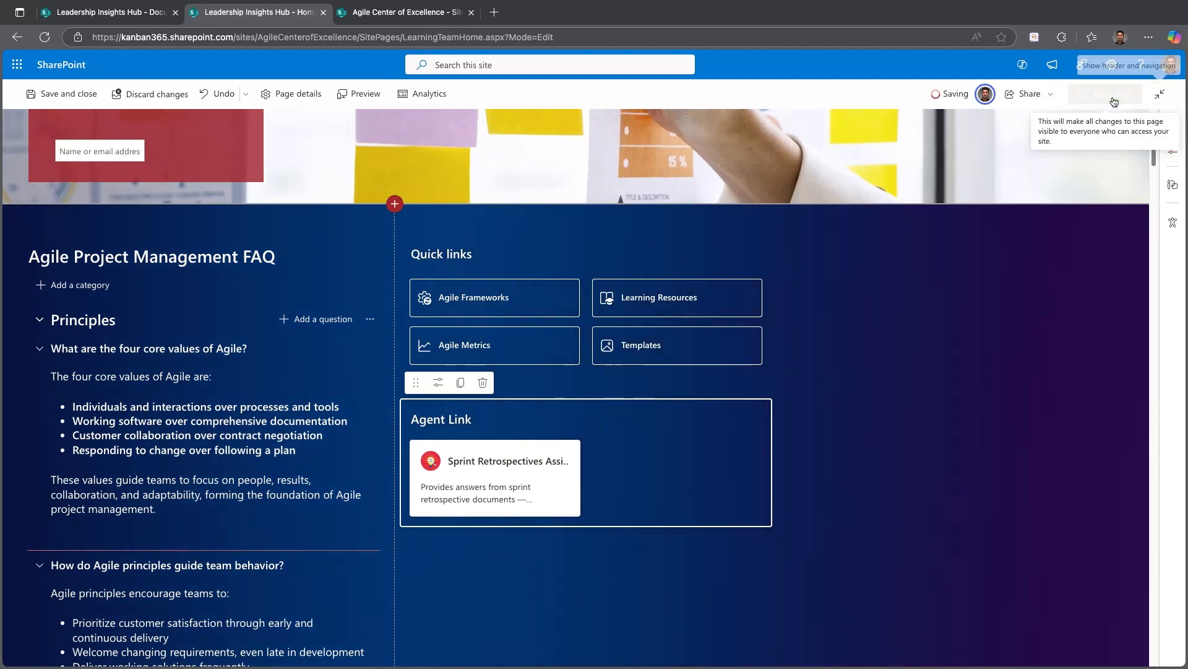
click(1114, 101)
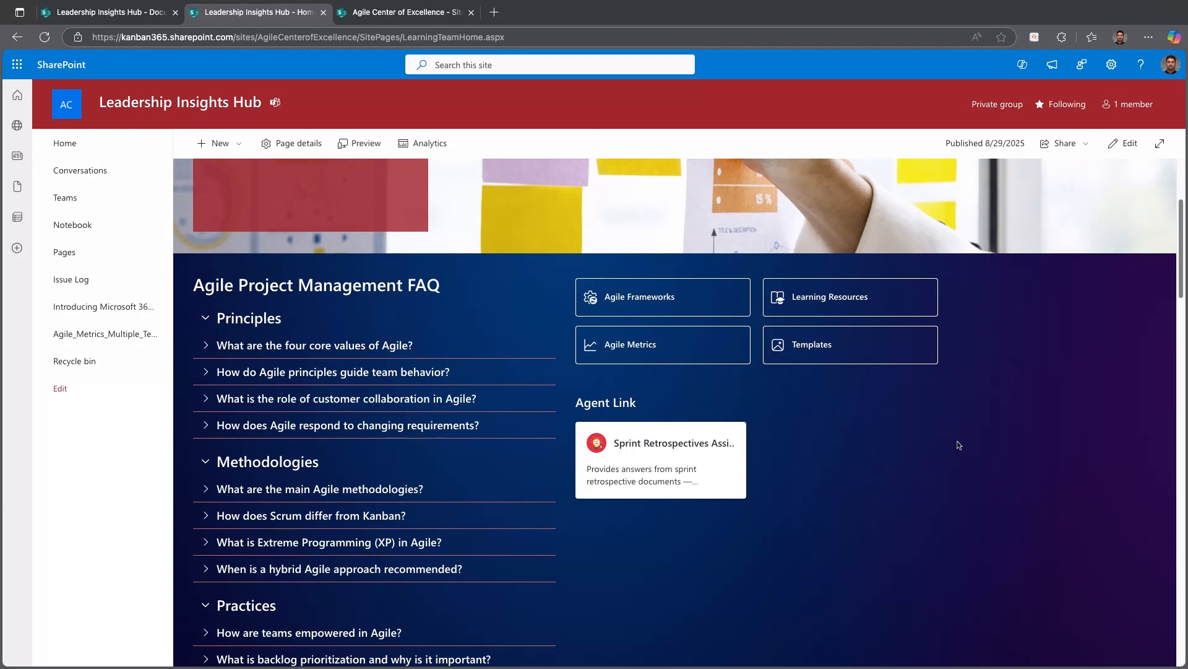
Open Sprint Retrospectives Assistant from the page's agent link, and view its sharing options without sending anything
click(649, 463)
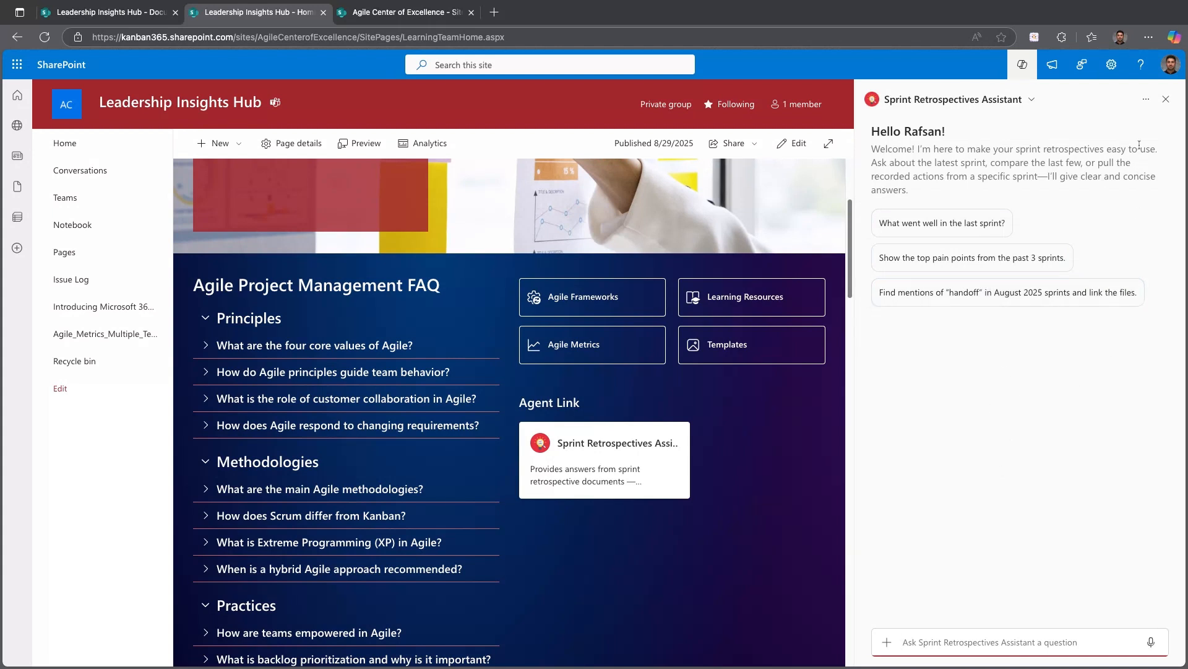
click(1146, 100)
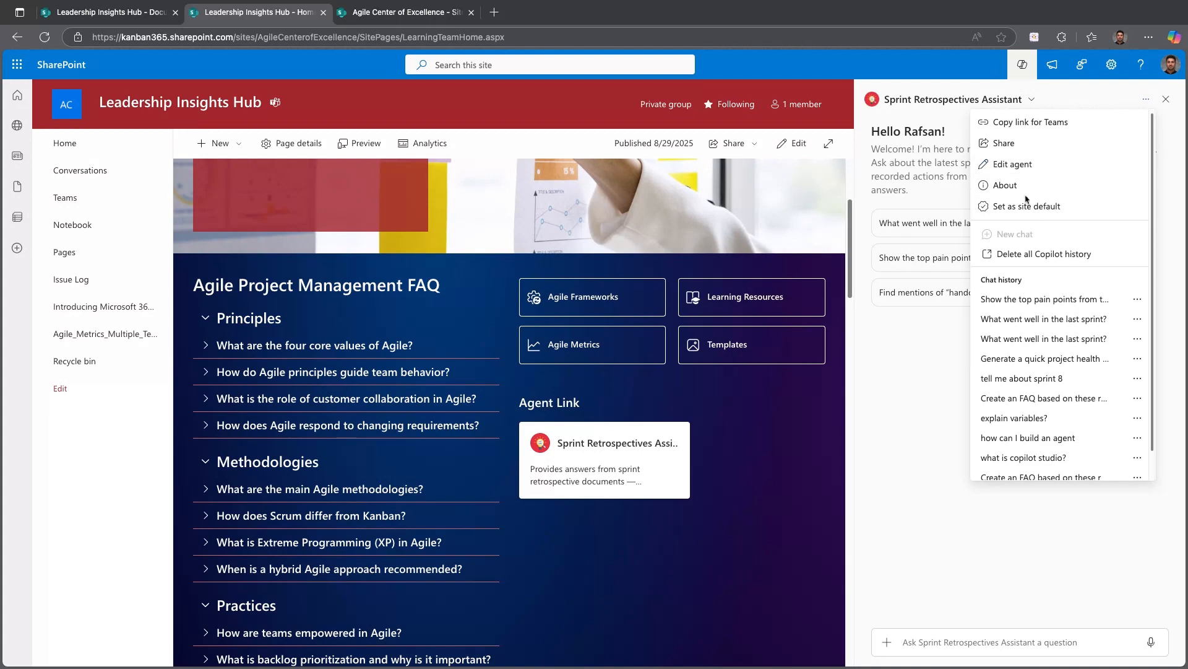
click(1014, 145)
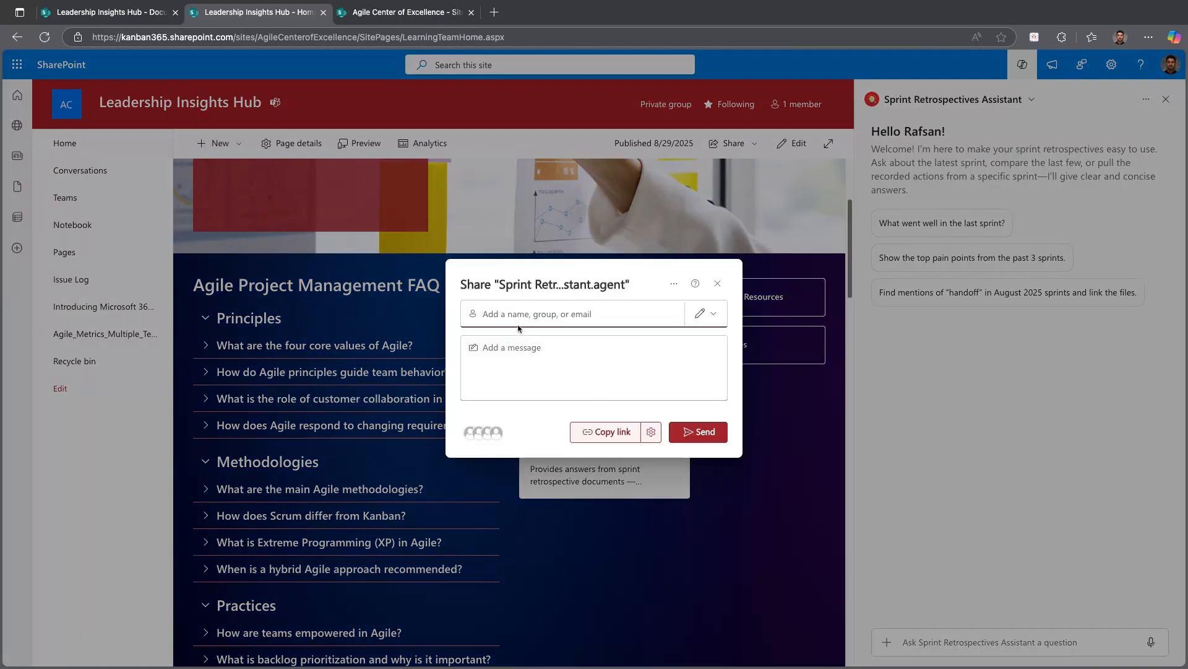
click(718, 284)
Copy the agent's link for Teams and open Microsoft Teams in a new browser tab
click(1146, 99)
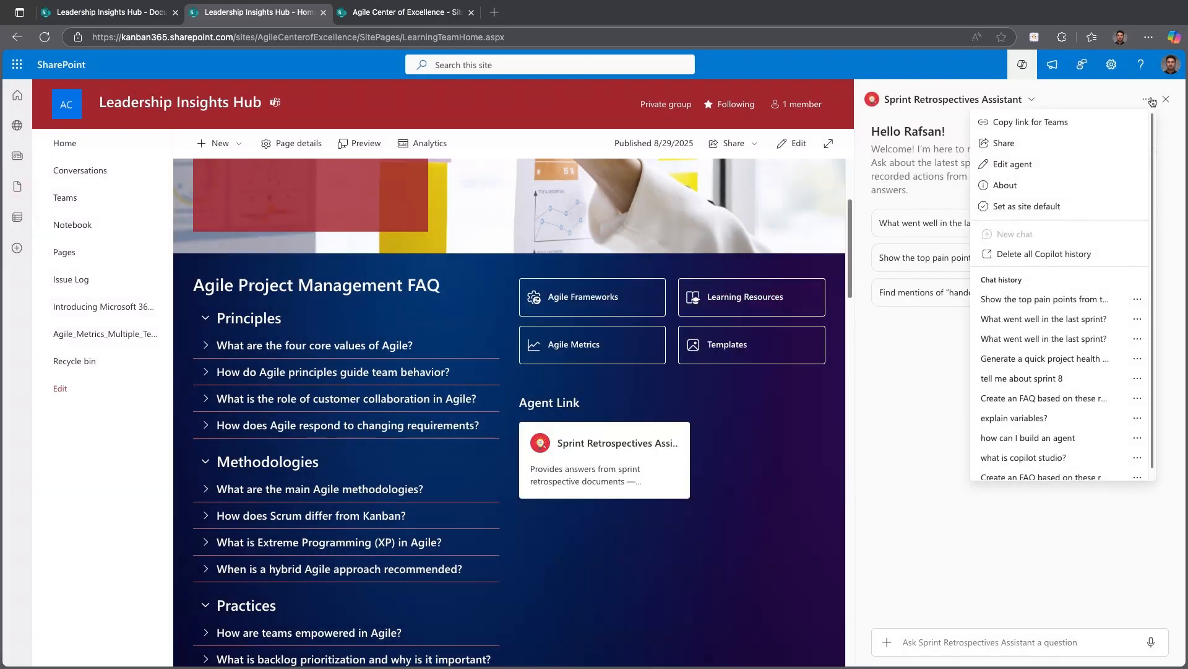
click(1044, 130)
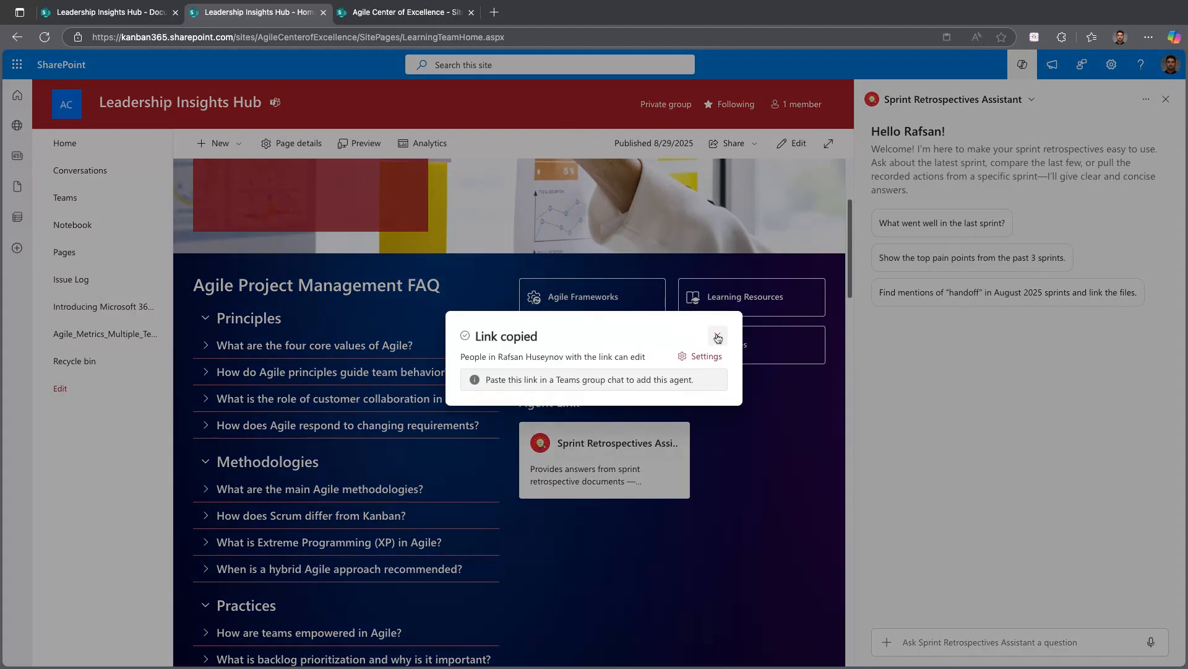
click(714, 333)
click(496, 14)
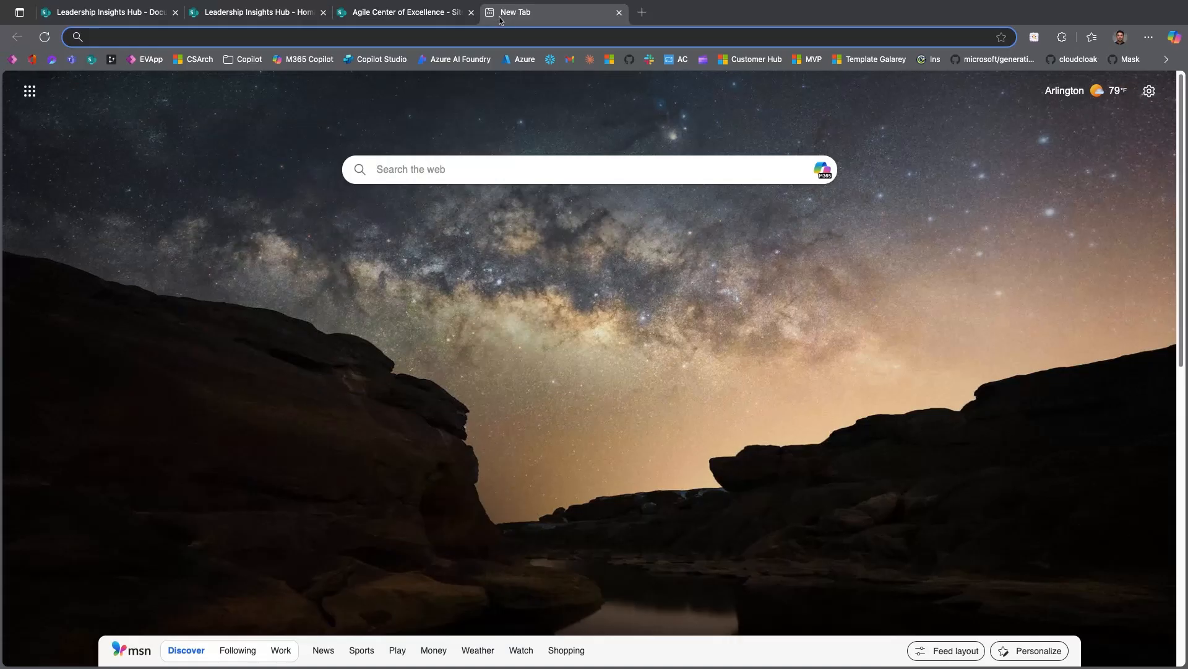
text(team)
key(Return)
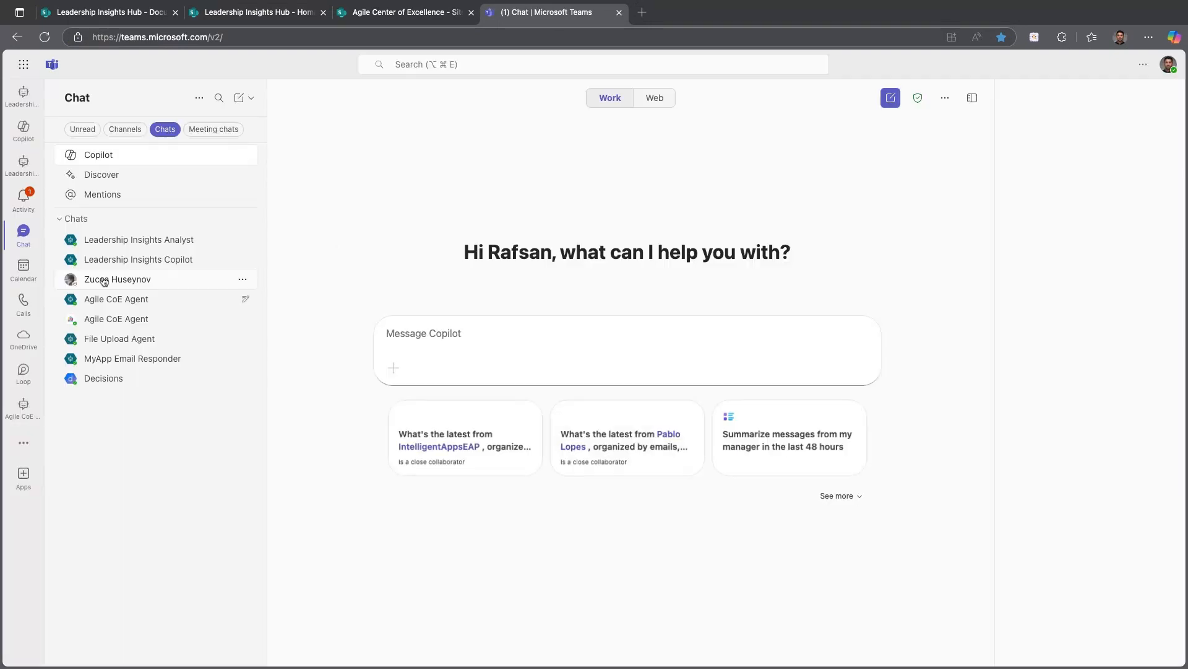
Send the copied agent link in the one-to-one chat with the colleague and add Sprint Retrospectives Assistant to that chat
click(104, 280)
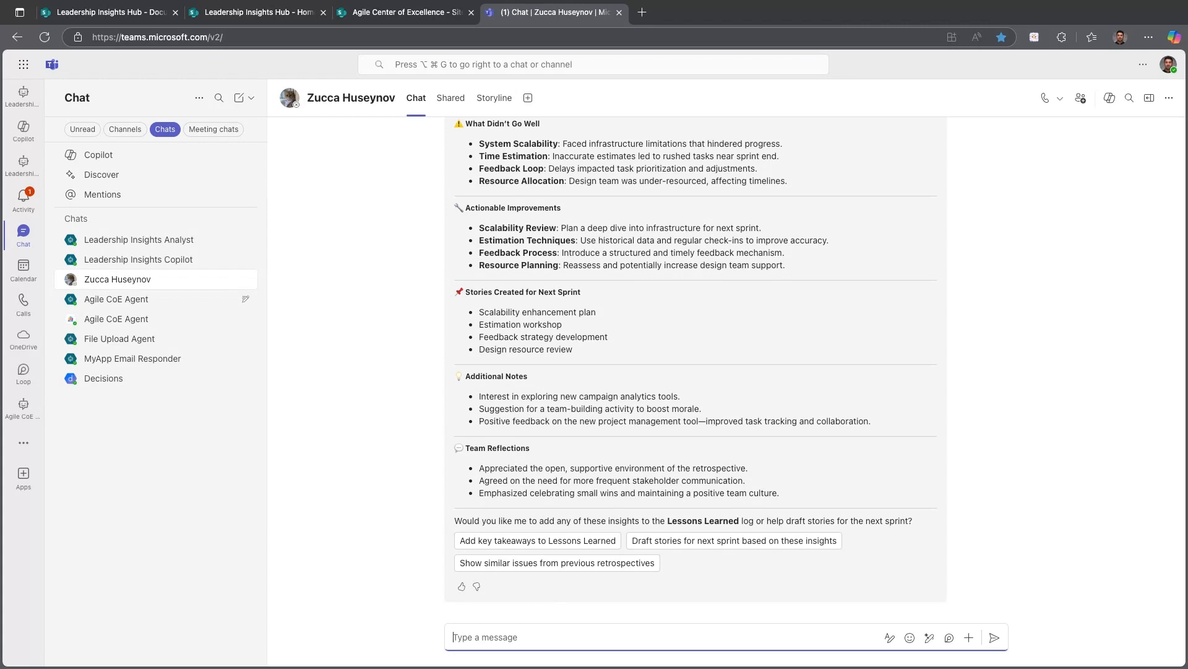
key(super+v)
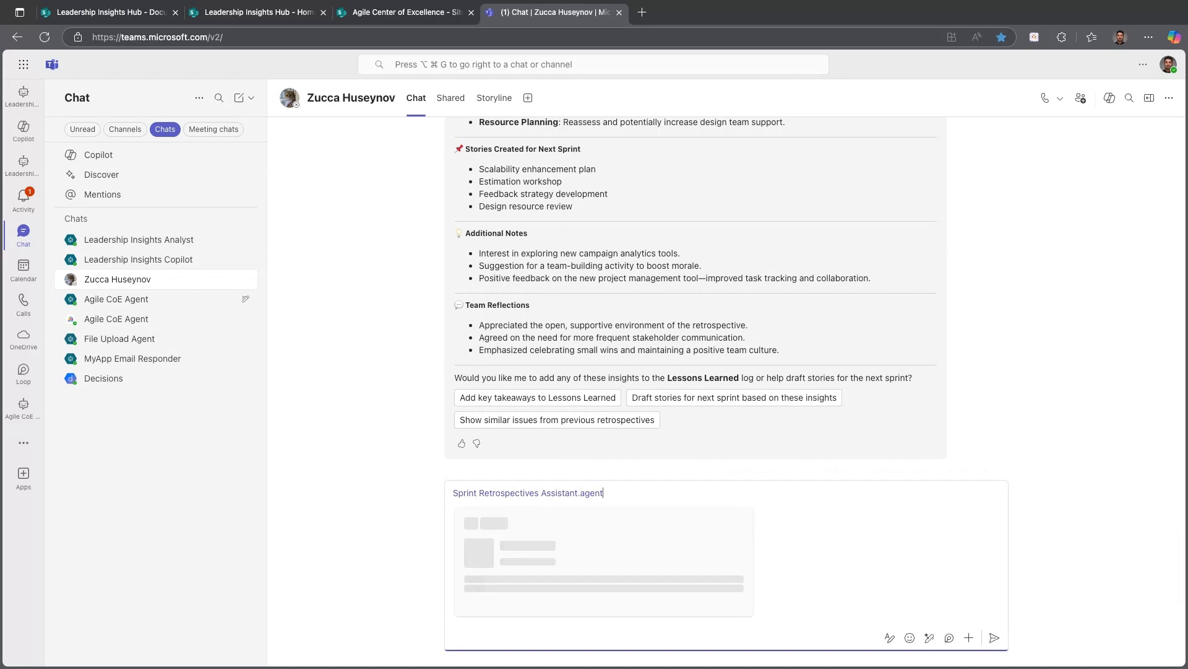
key(Return)
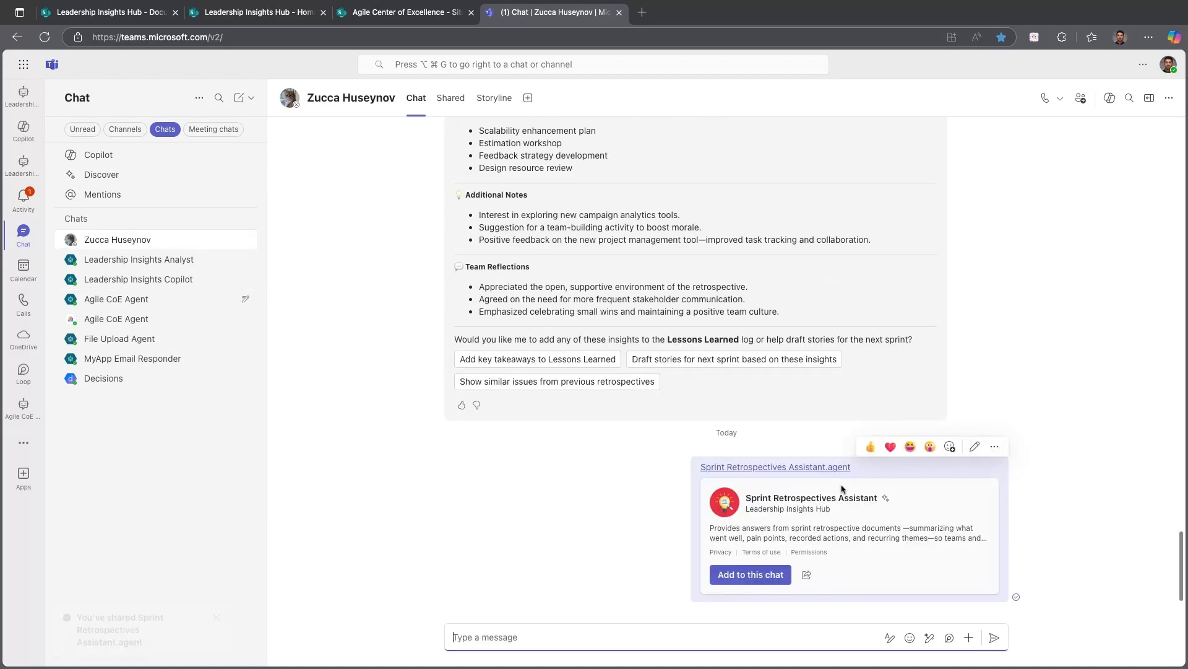
click(756, 579)
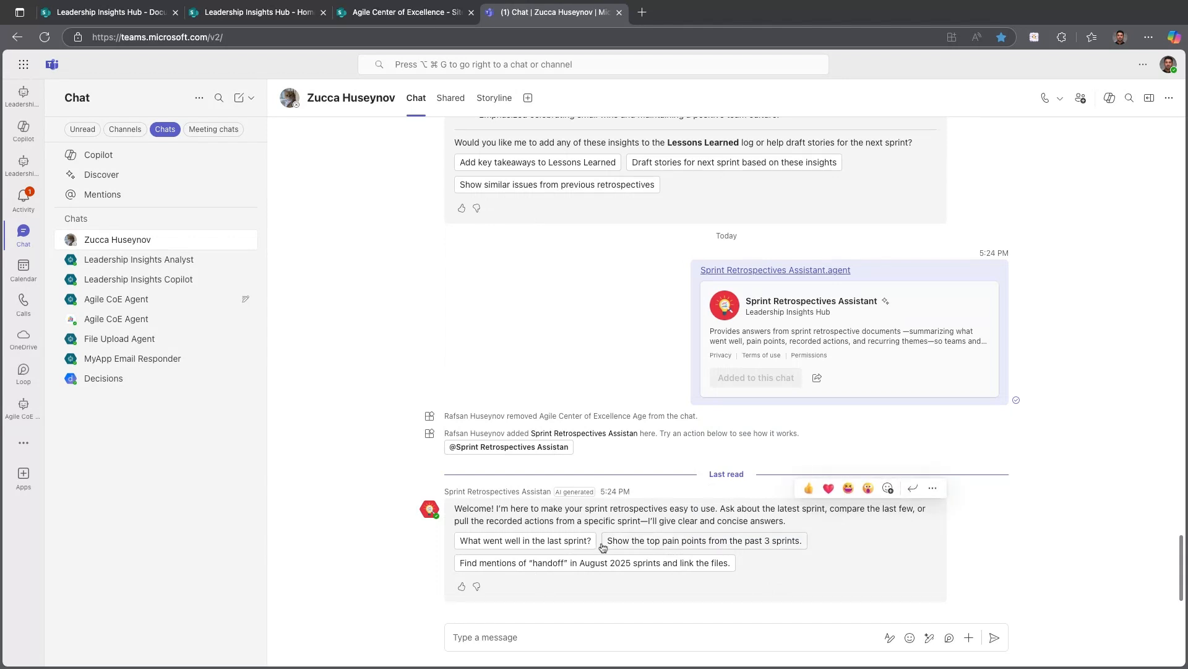
Ask the agent "What went well in the last sprint?" in the chat, then review its response and approve sharing it with everyone
click(531, 545)
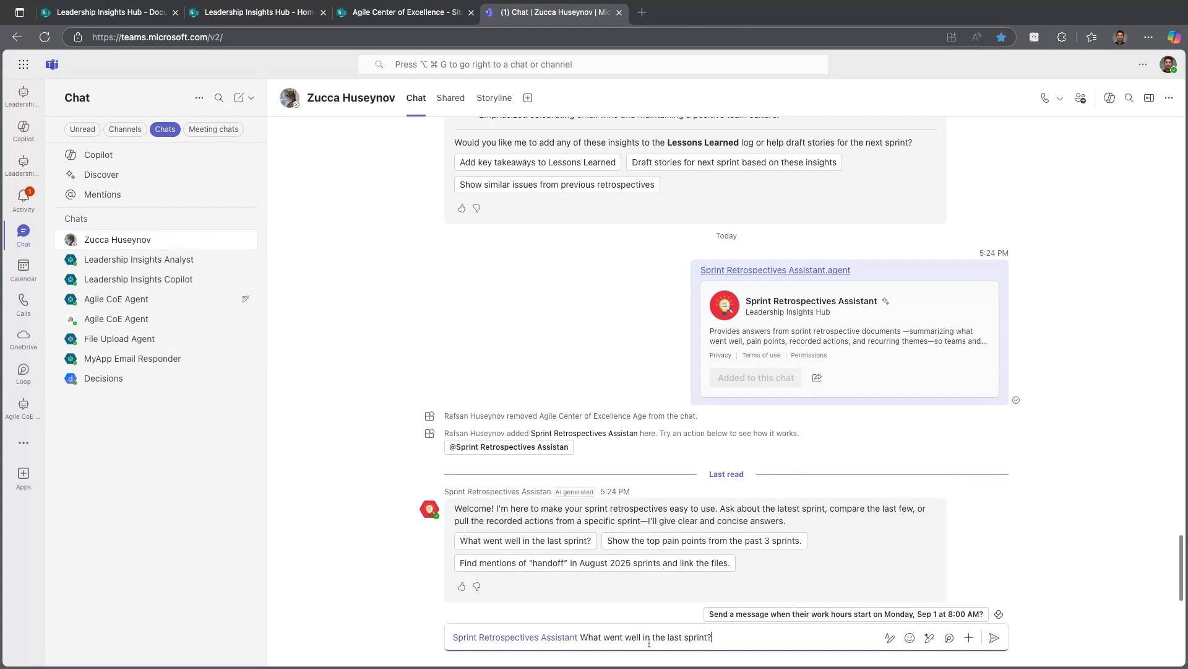
click(995, 637)
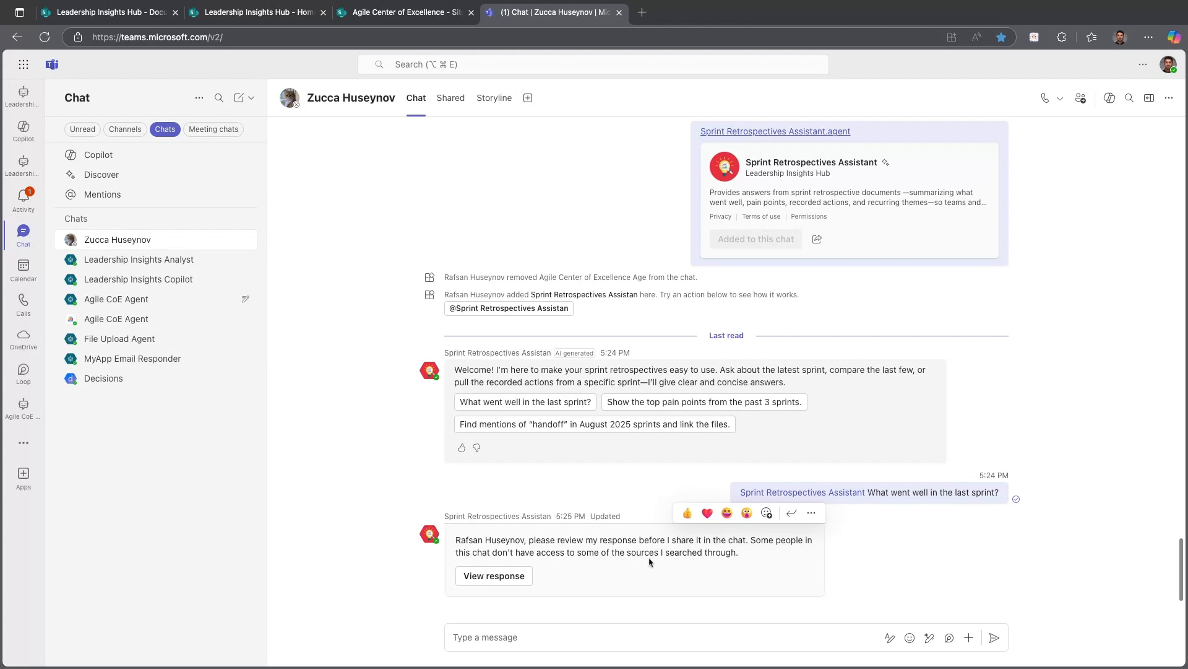
click(494, 577)
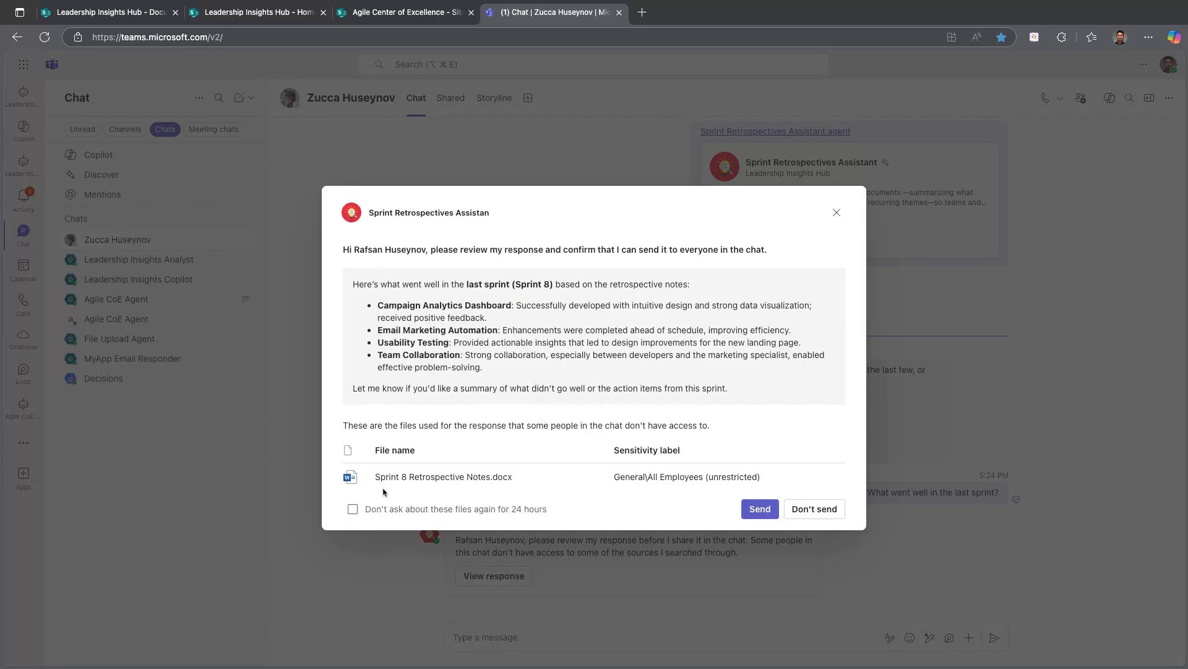
click(764, 512)
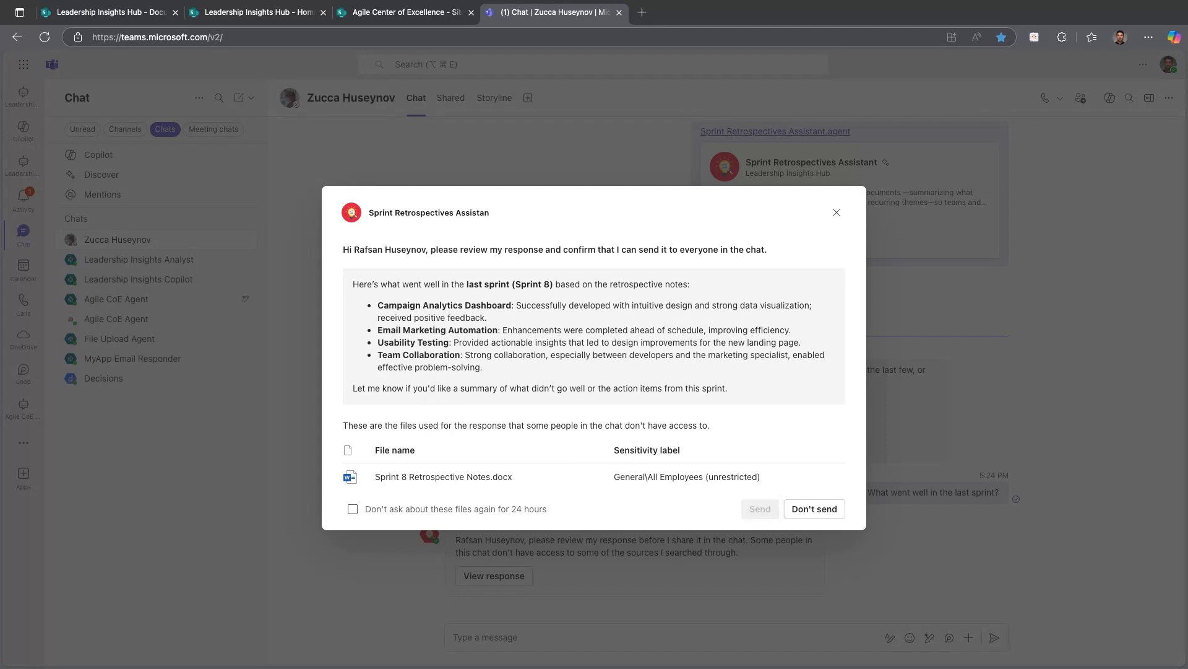